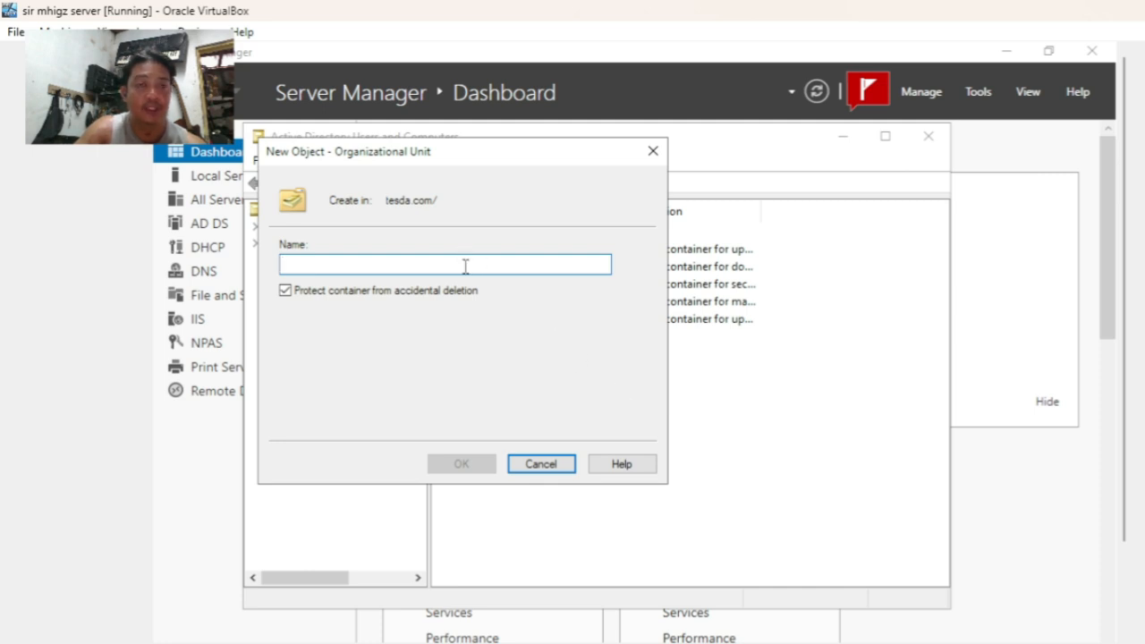
- Name the new organizational unit 'tesda org' and create it under tesda.com
type("tesda")
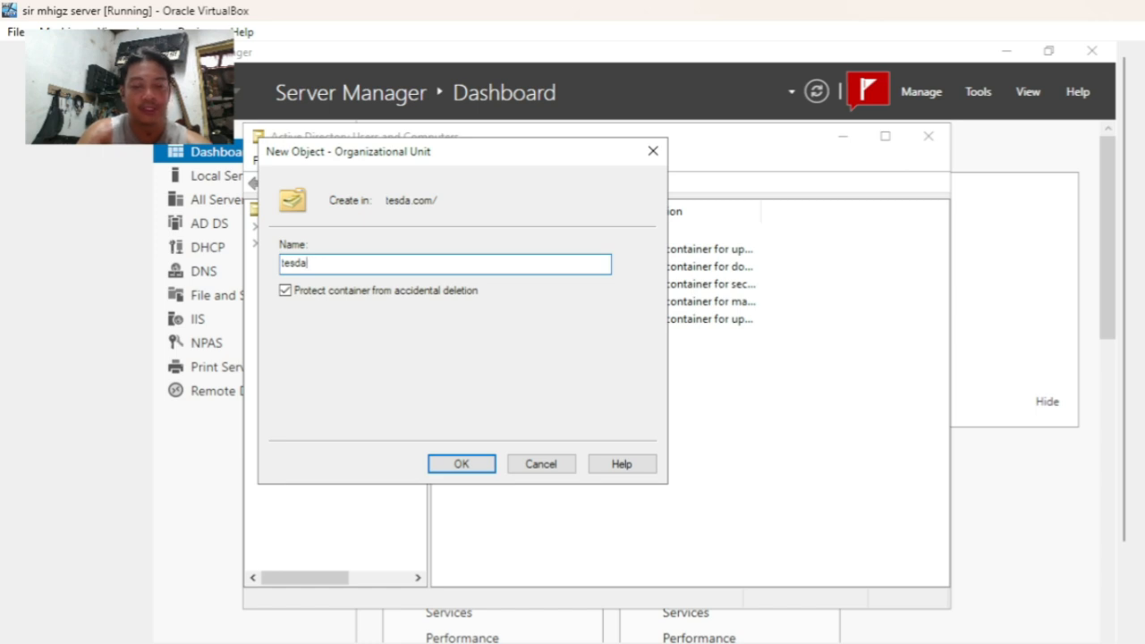
type(" org")
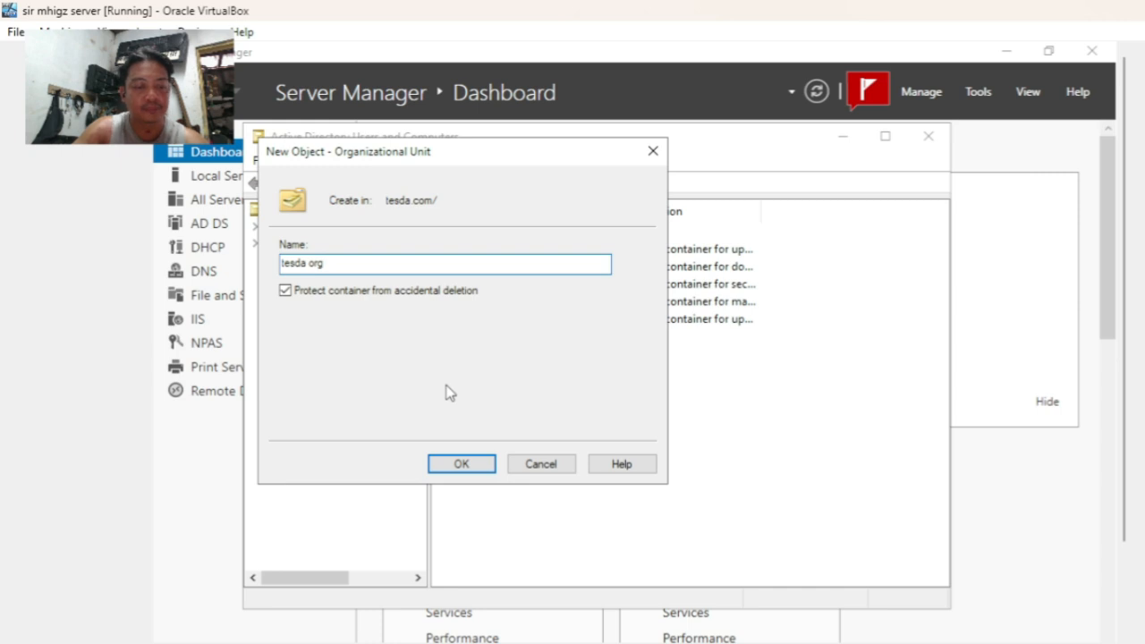
left_click(467, 466)
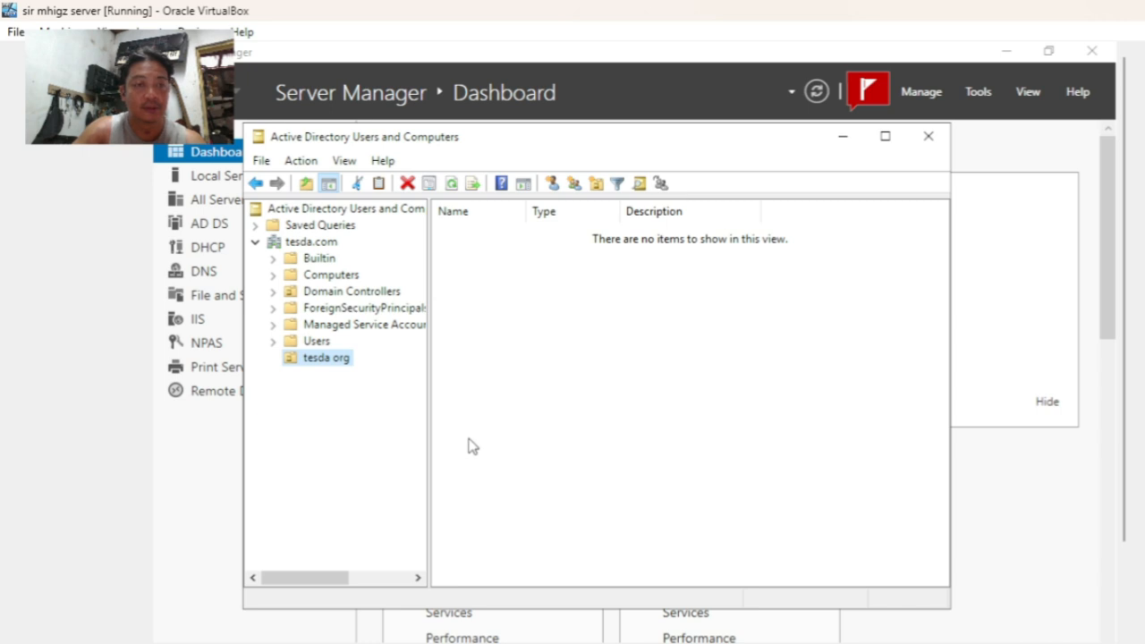
- Create 'tesda group' in tesda org as a Domain local security group
right_click(314, 367)
mouse_move(391, 447)
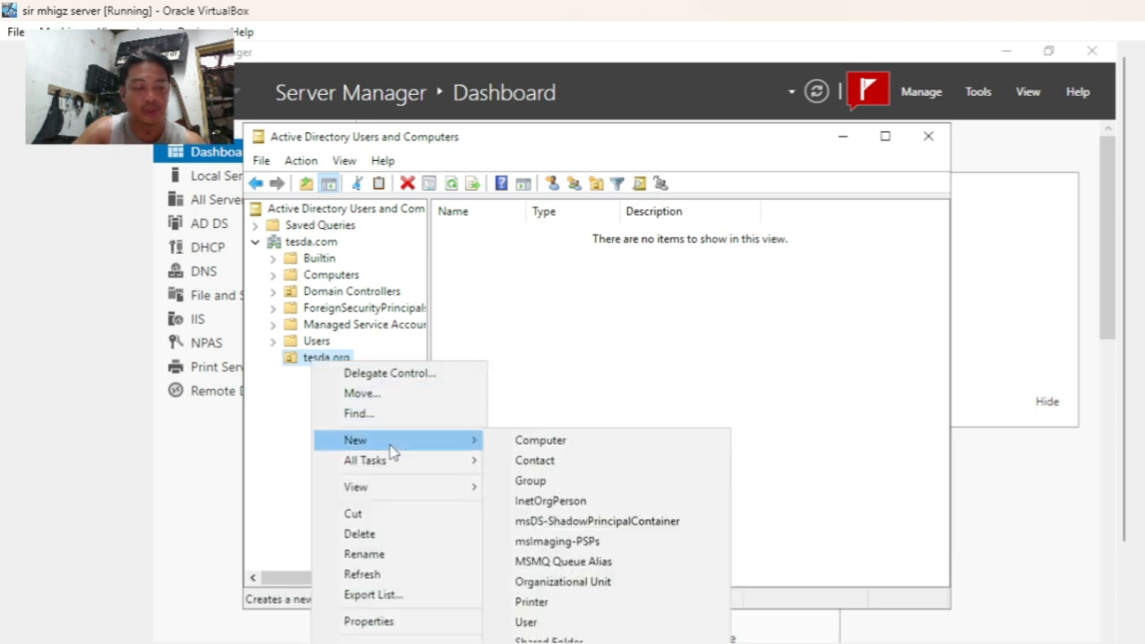
left_click(550, 479)
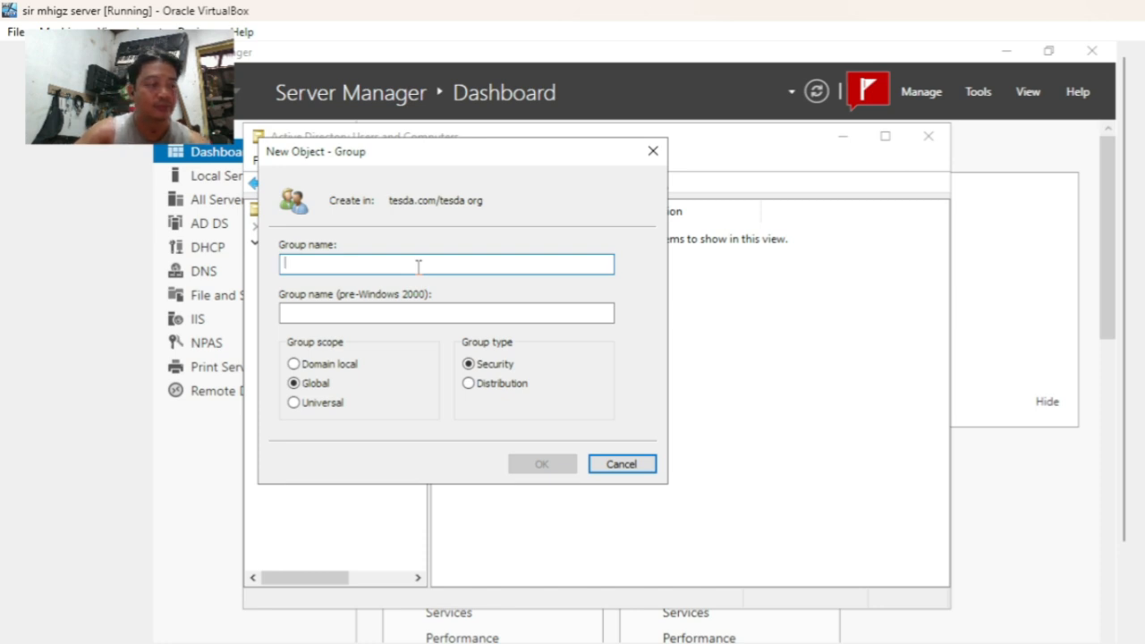
type("tesda ")
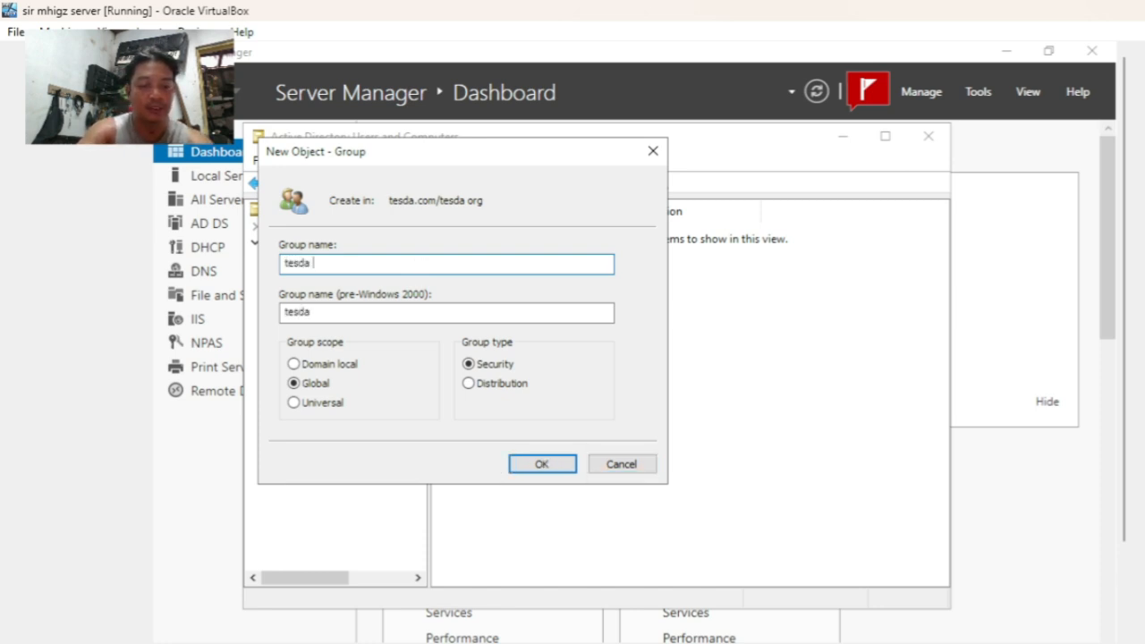
type("group")
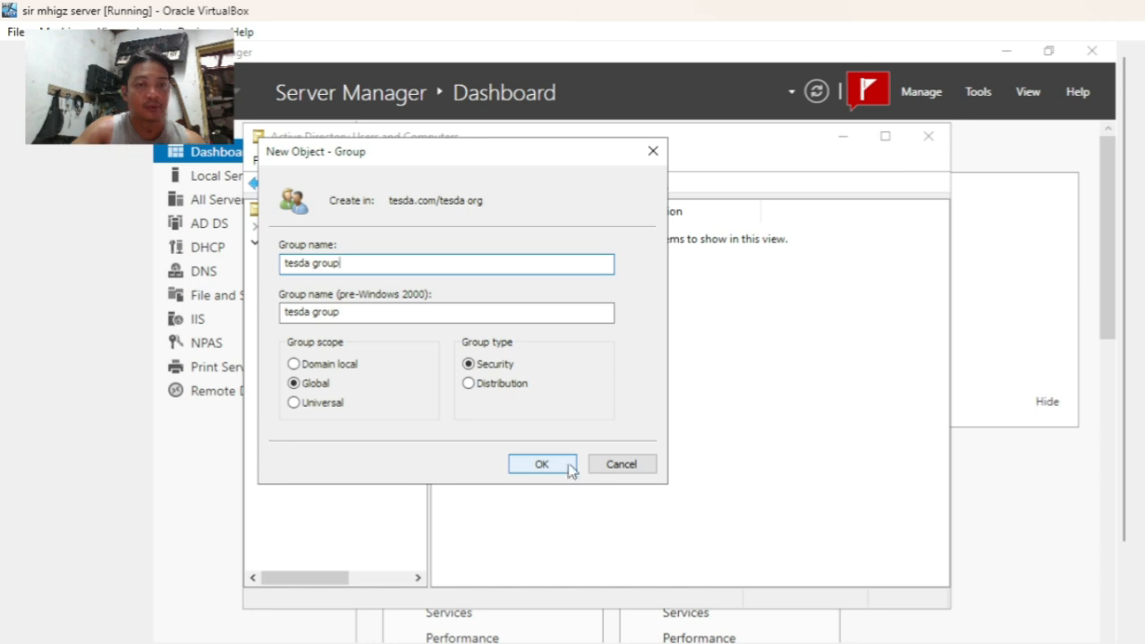
left_click(295, 364)
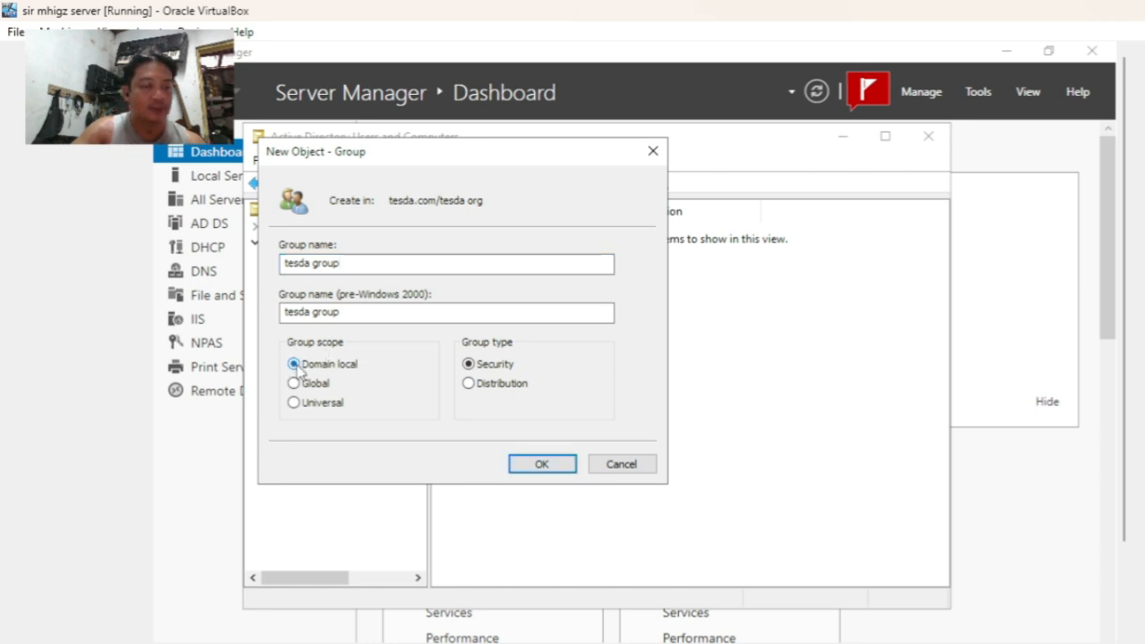
left_click(543, 464)
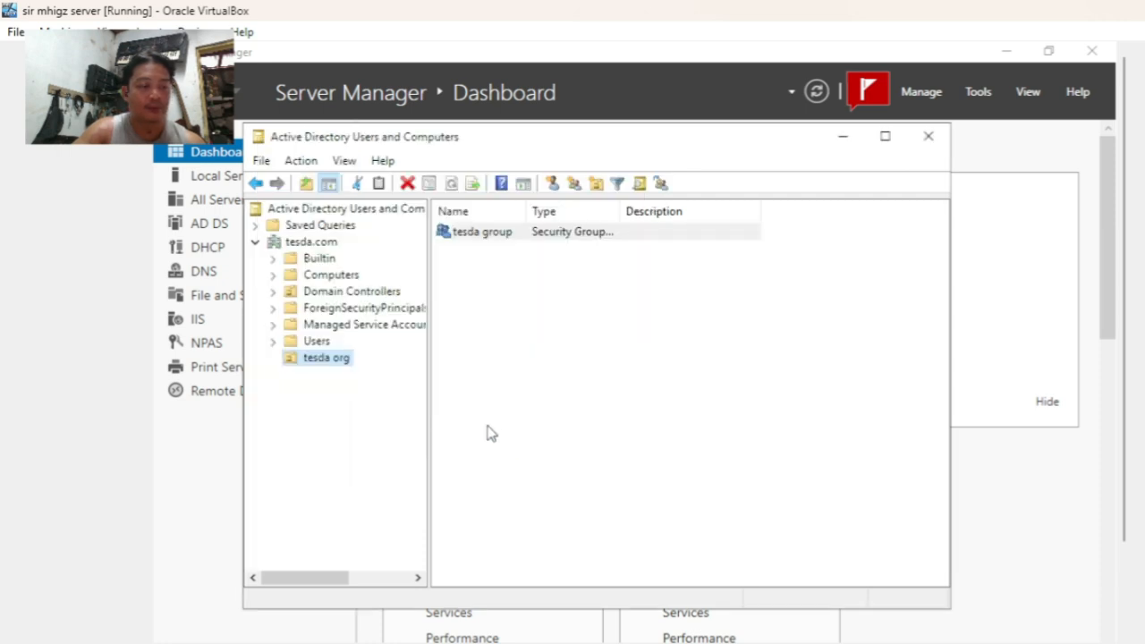
- Start a new user in tesda org and enter its first, last and logon names
left_click(489, 232)
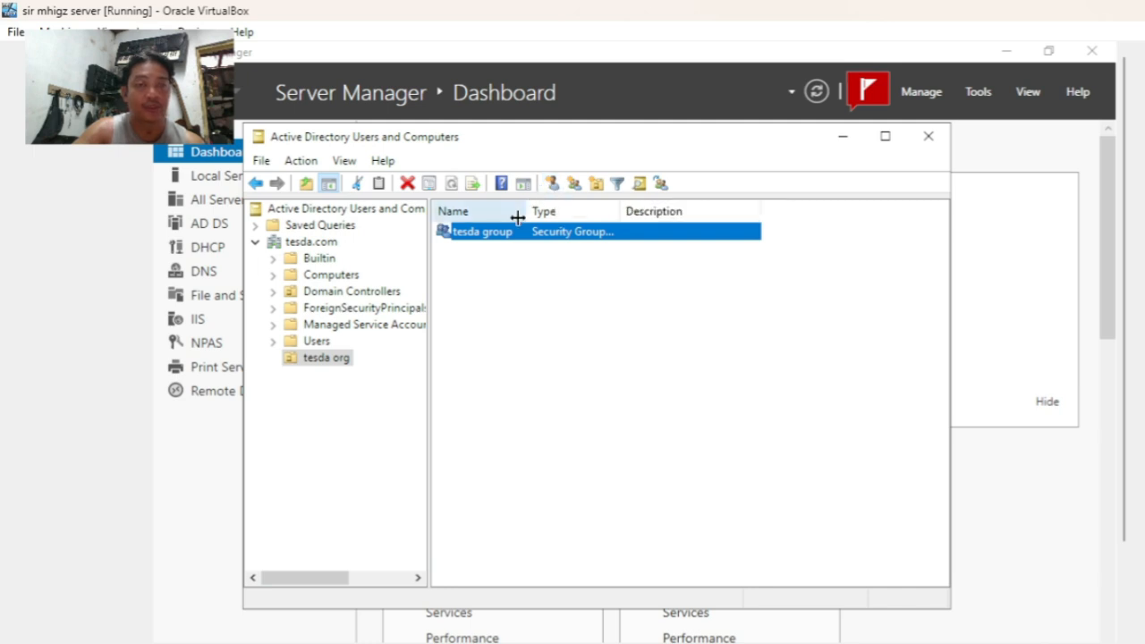
left_click(552, 185)
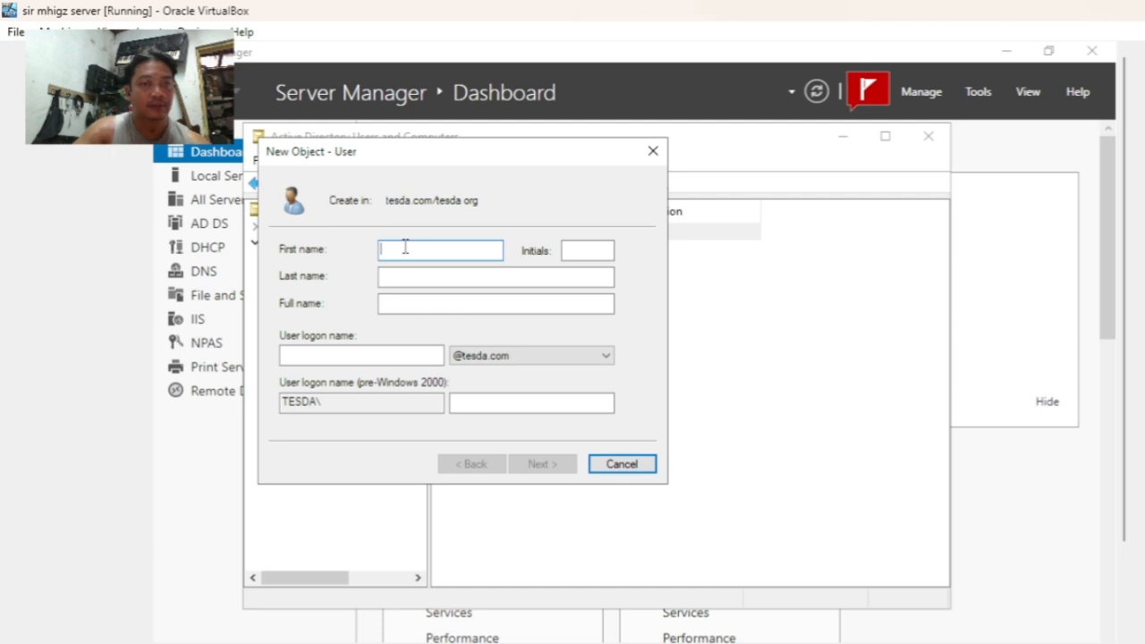
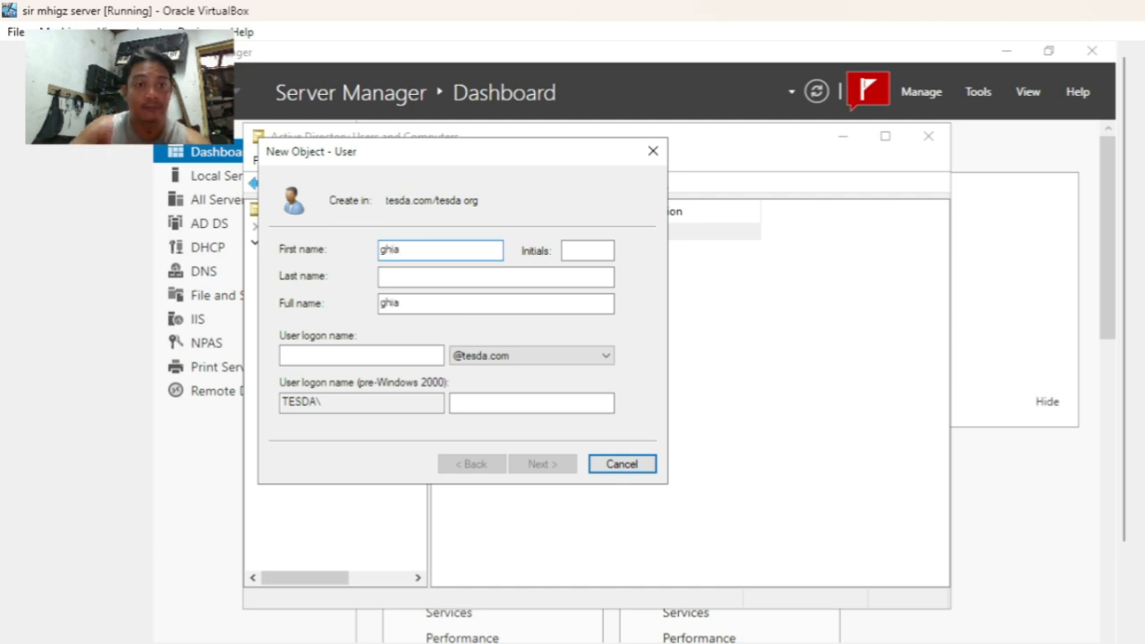
left_click(435, 273)
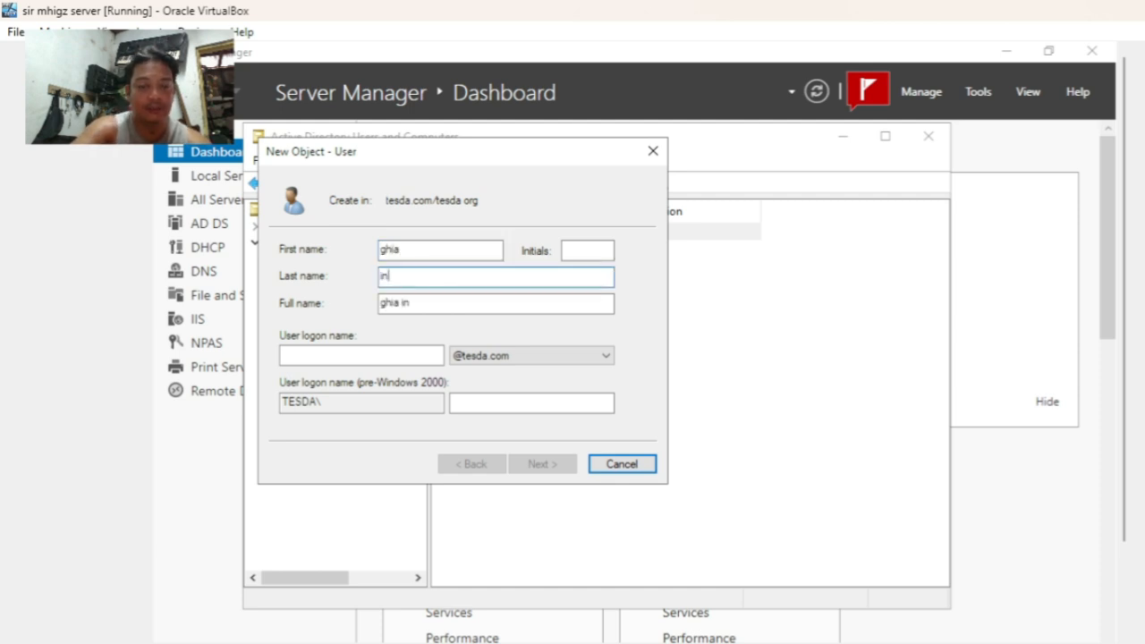
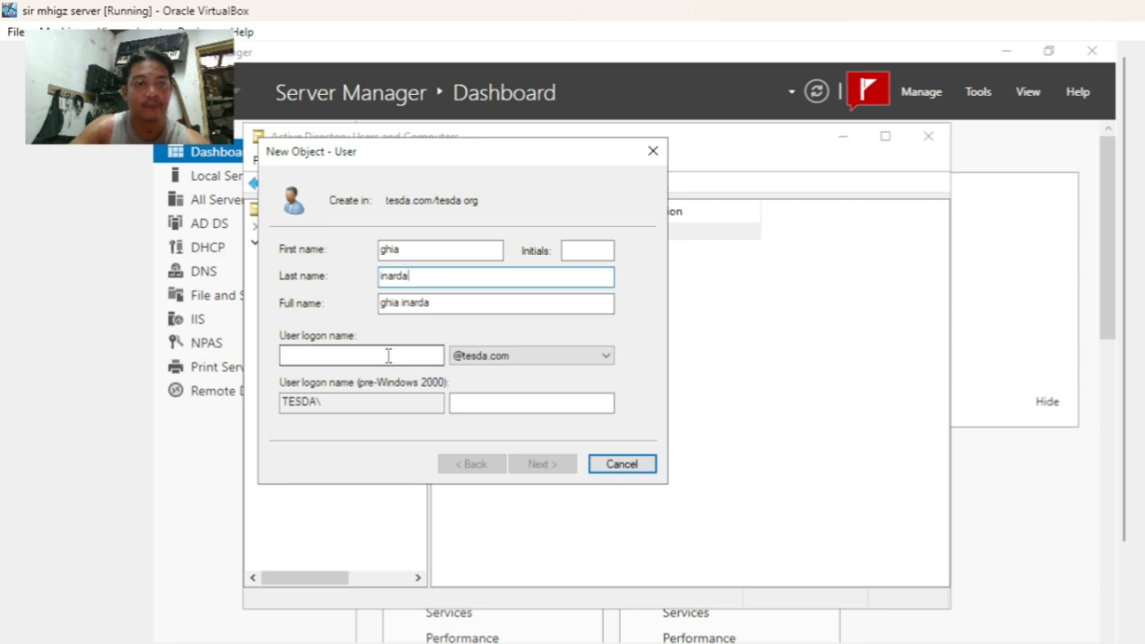
left_click(389, 355)
type("ghia")
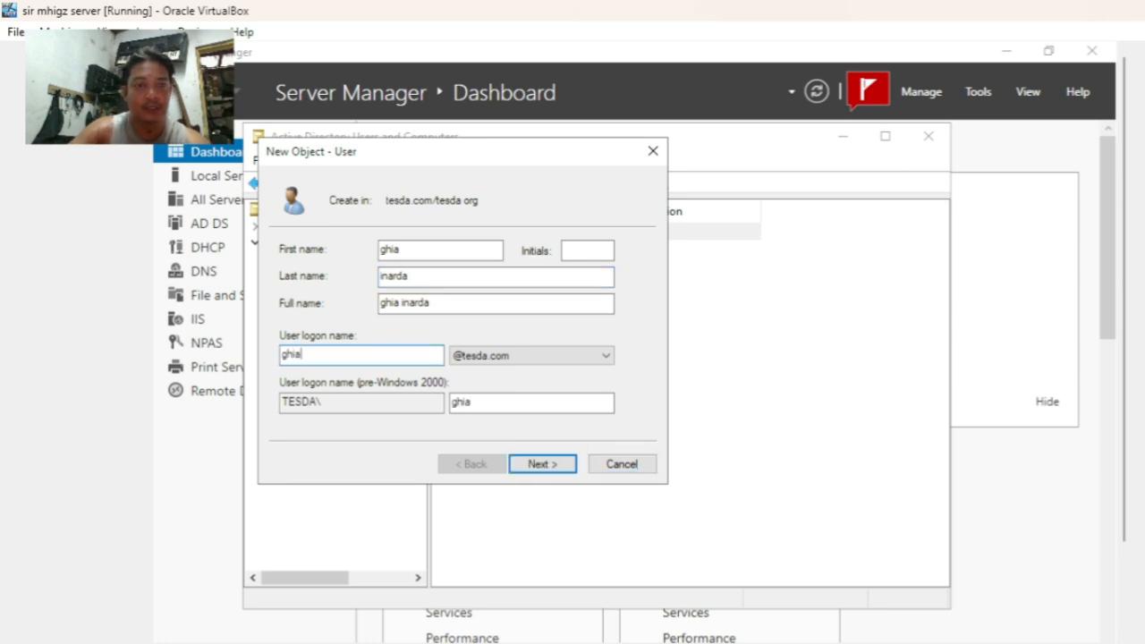
- Set the user's password so it cannot be changed and never expires, and finish
left_click(558, 472)
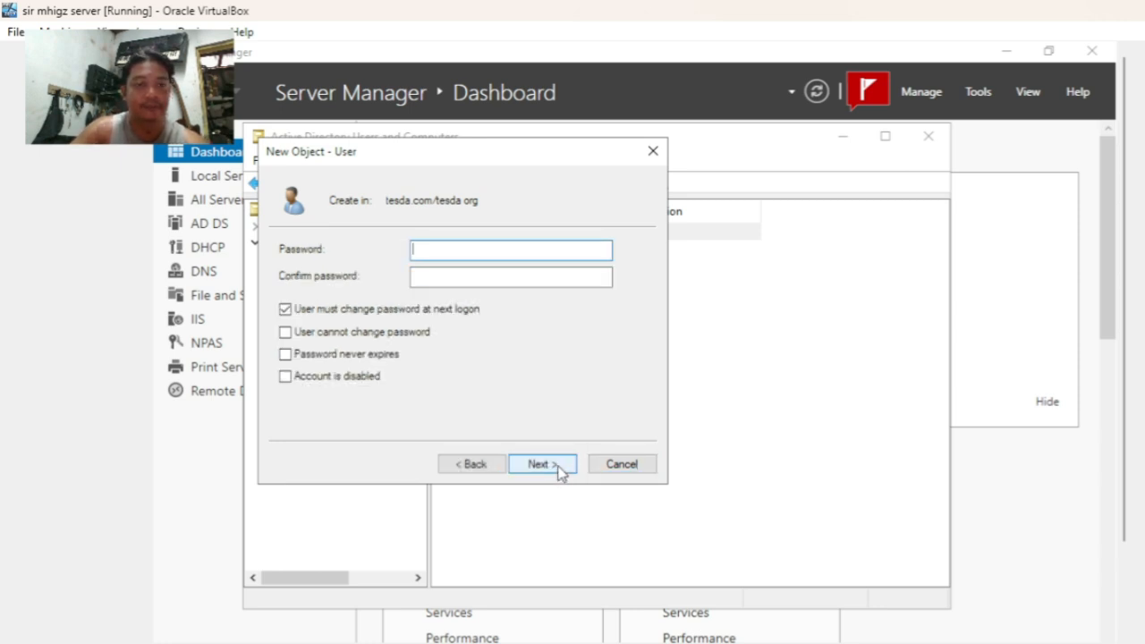
left_click(285, 309)
left_click(285, 332)
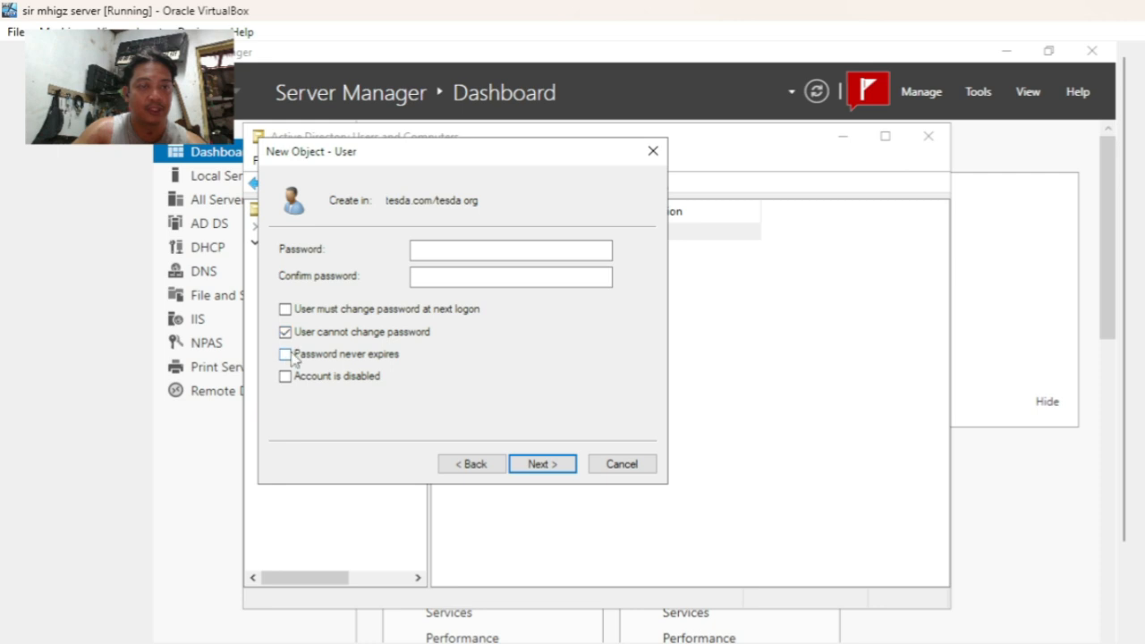
left_click(288, 357)
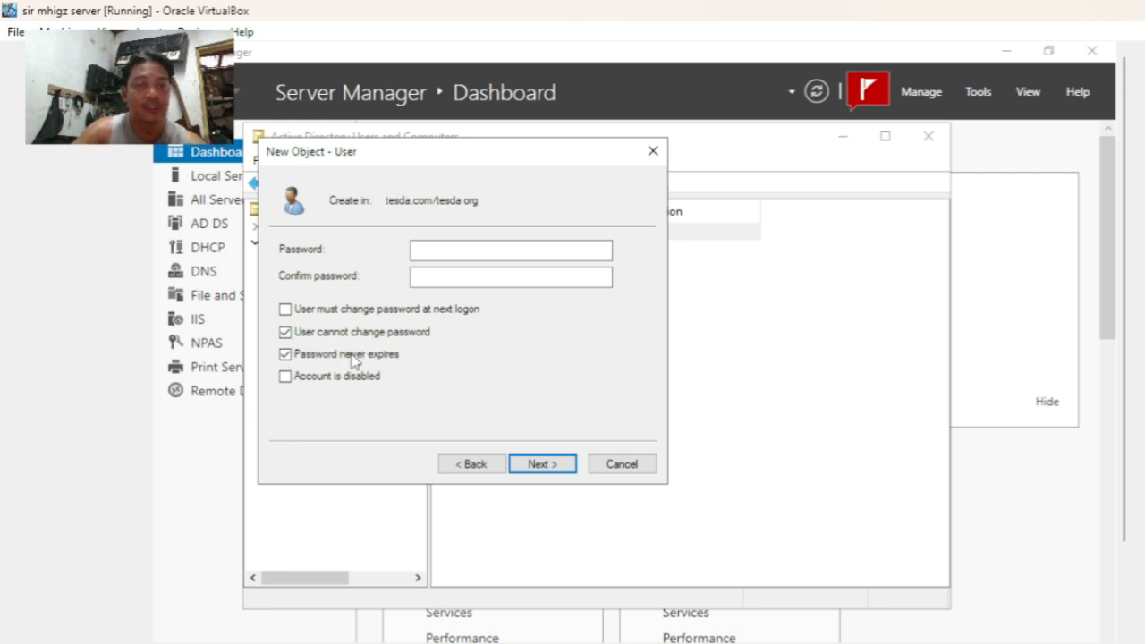
left_click(452, 252)
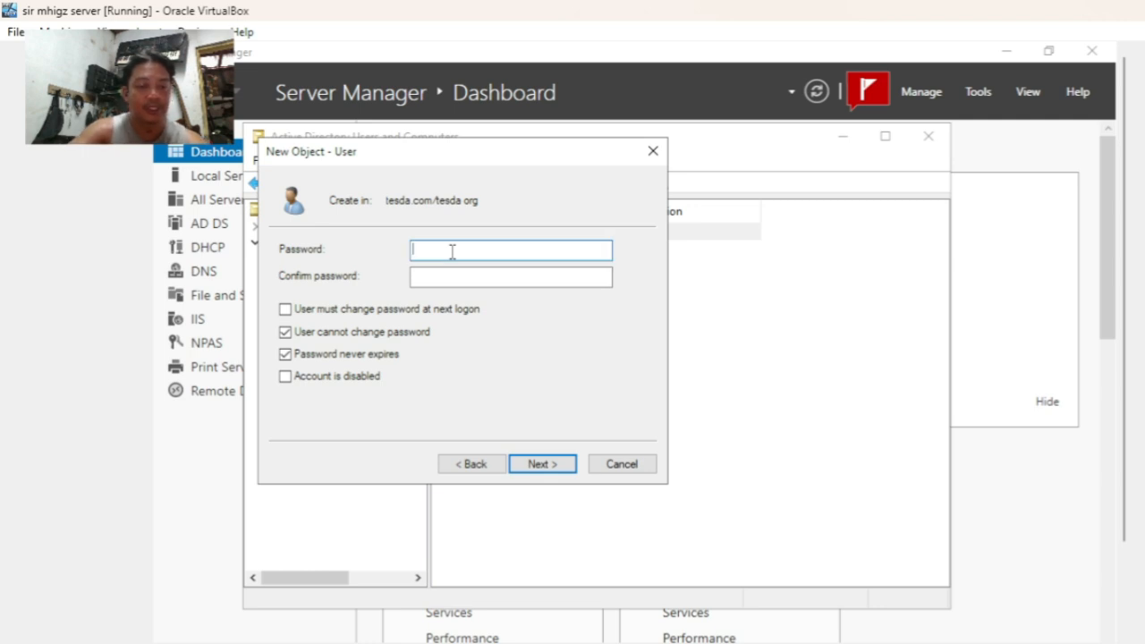
type("123")
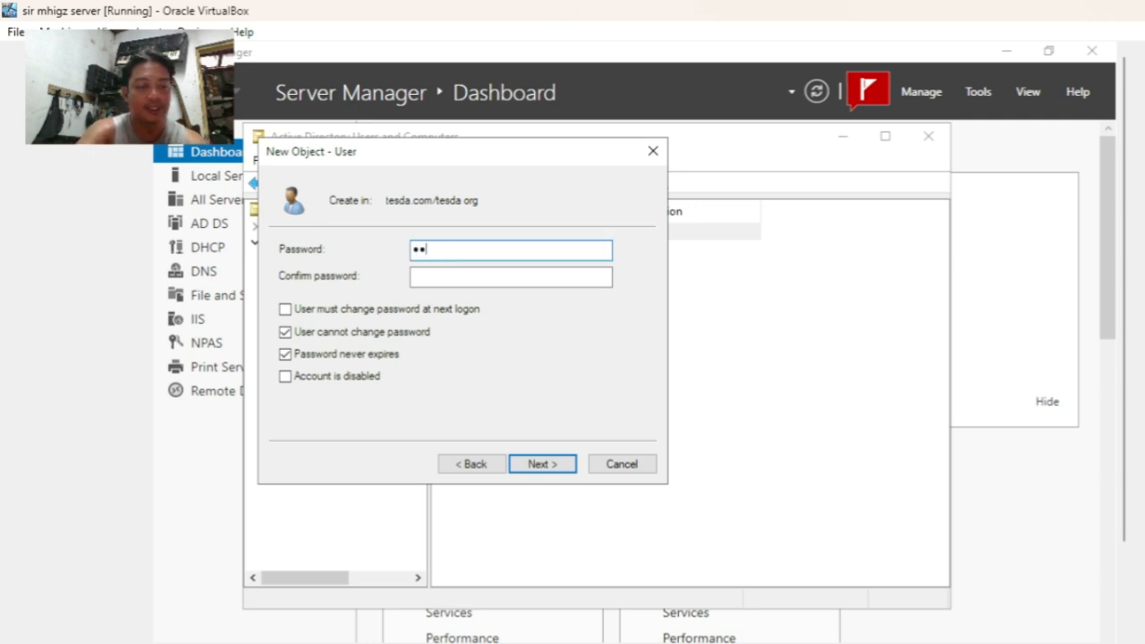
type("456789")
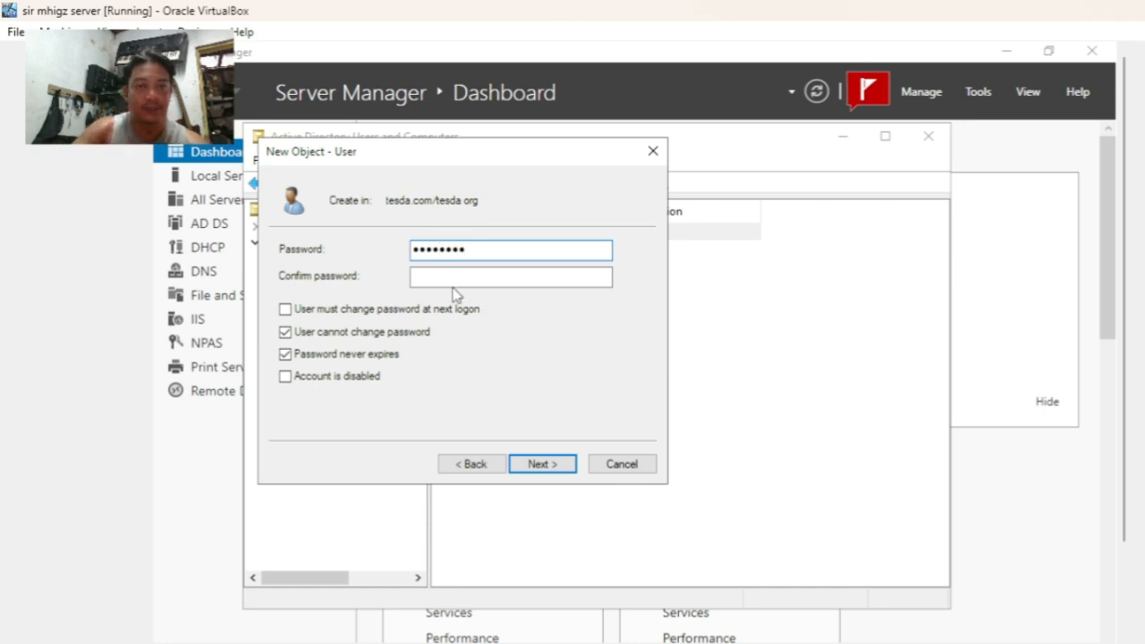
left_click(456, 277)
type("123")
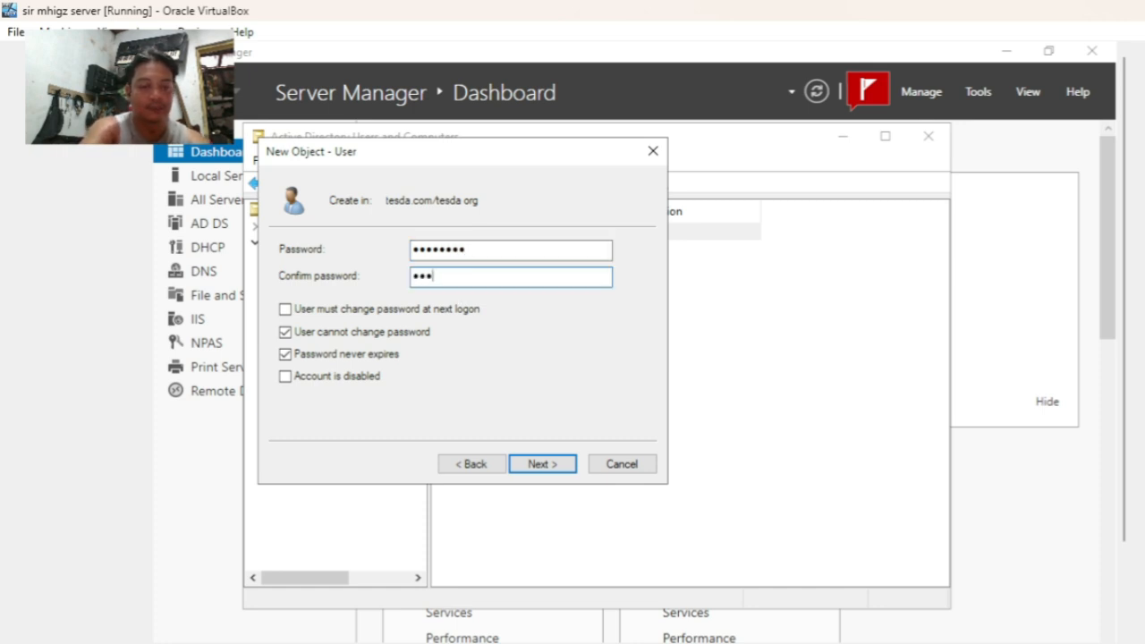
type("456789")
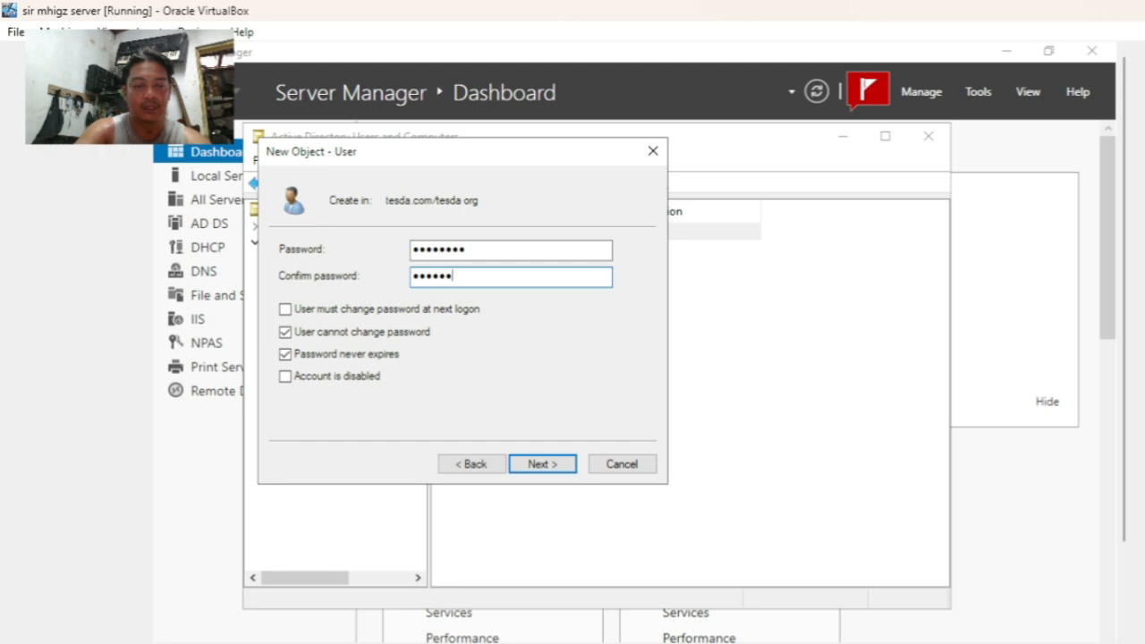
left_click(557, 468)
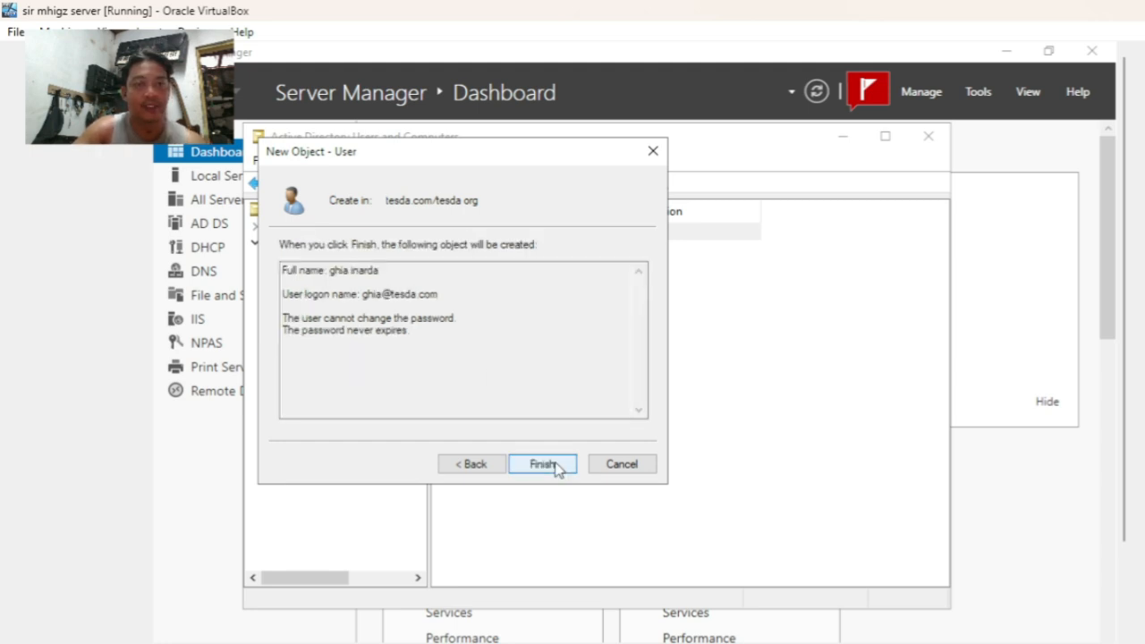
left_click(544, 464)
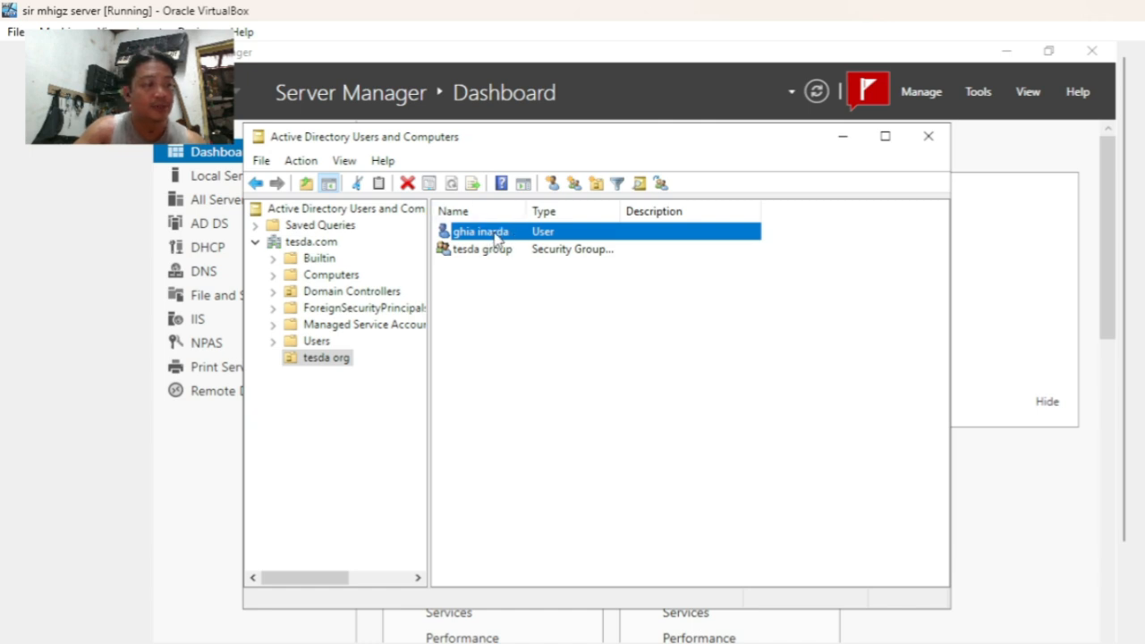
left_click(560, 188)
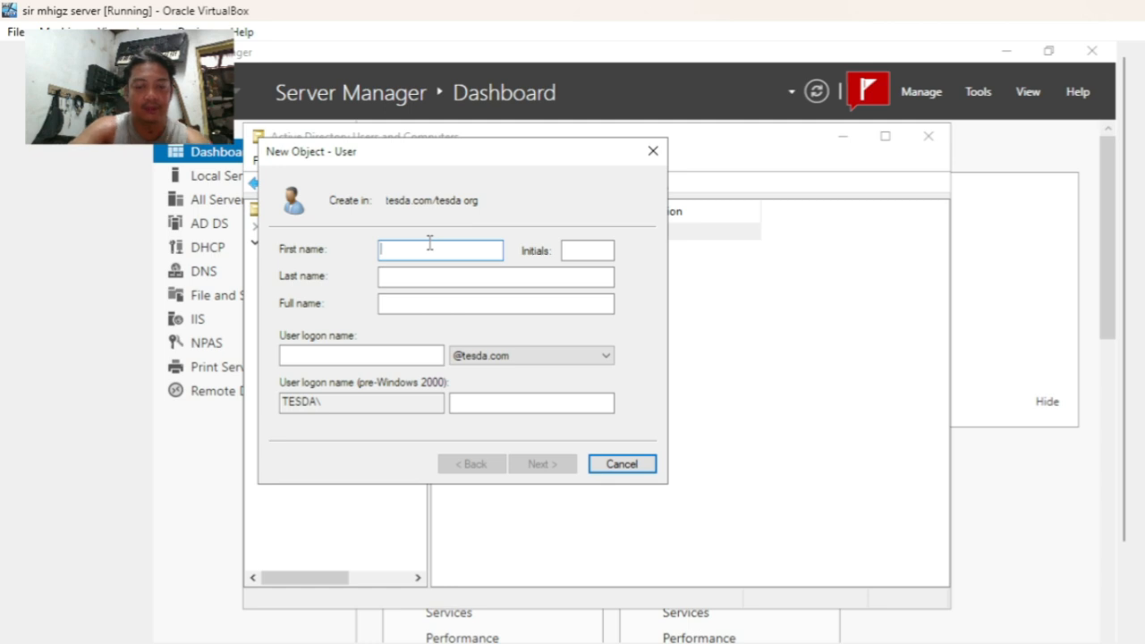
- Enter the second user's first name, last name and logon name
key("Tab")
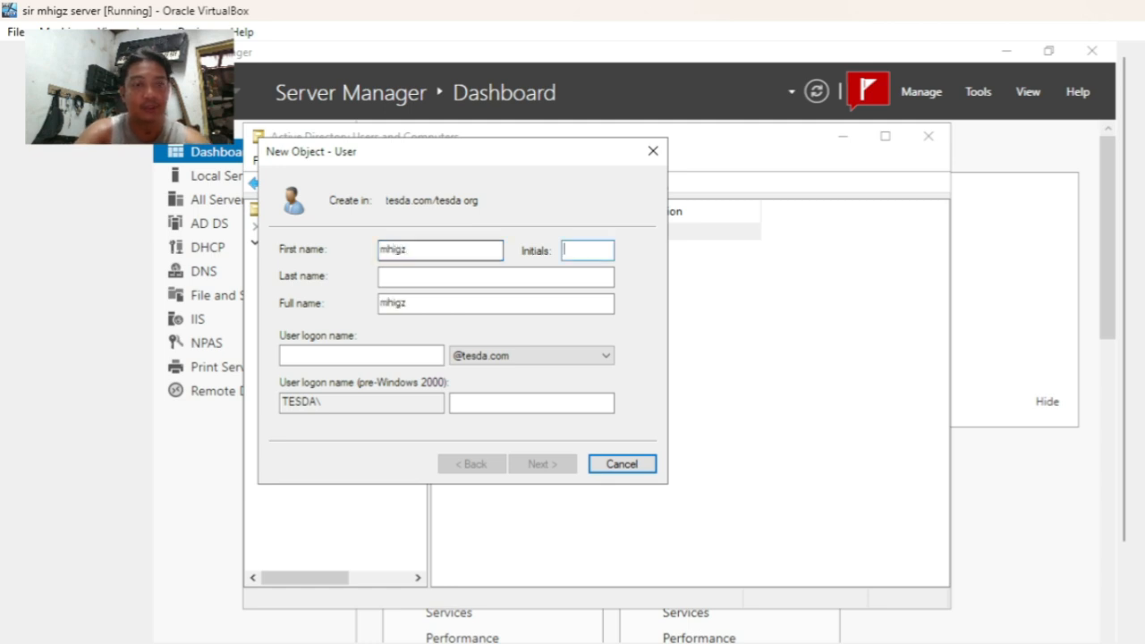
left_click(413, 278)
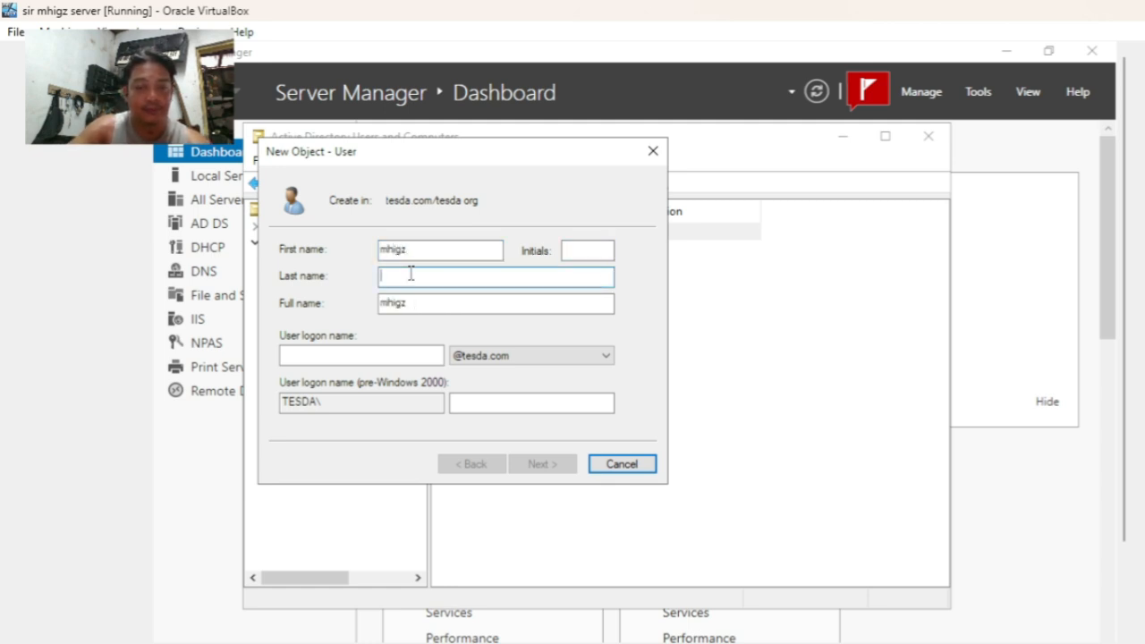
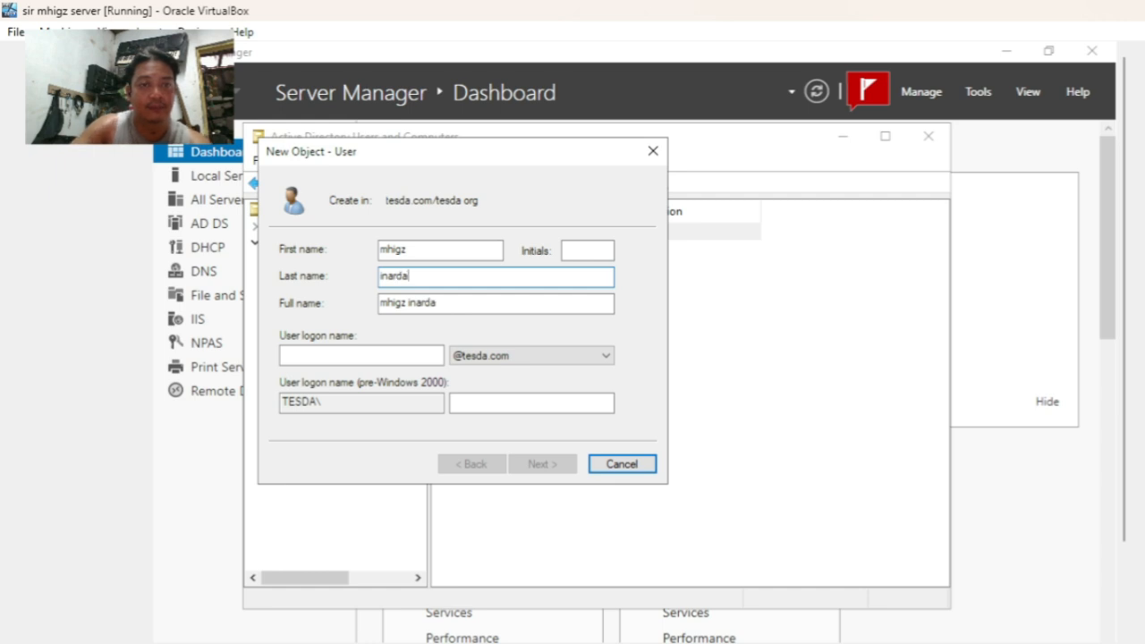
left_click(395, 351)
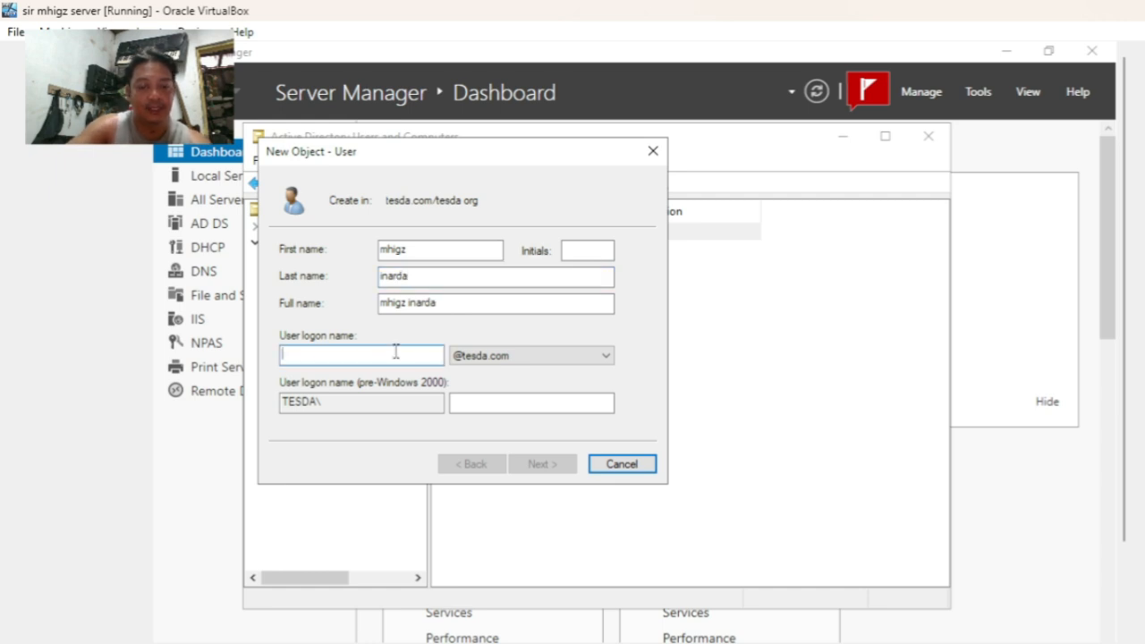
type("mhigz")
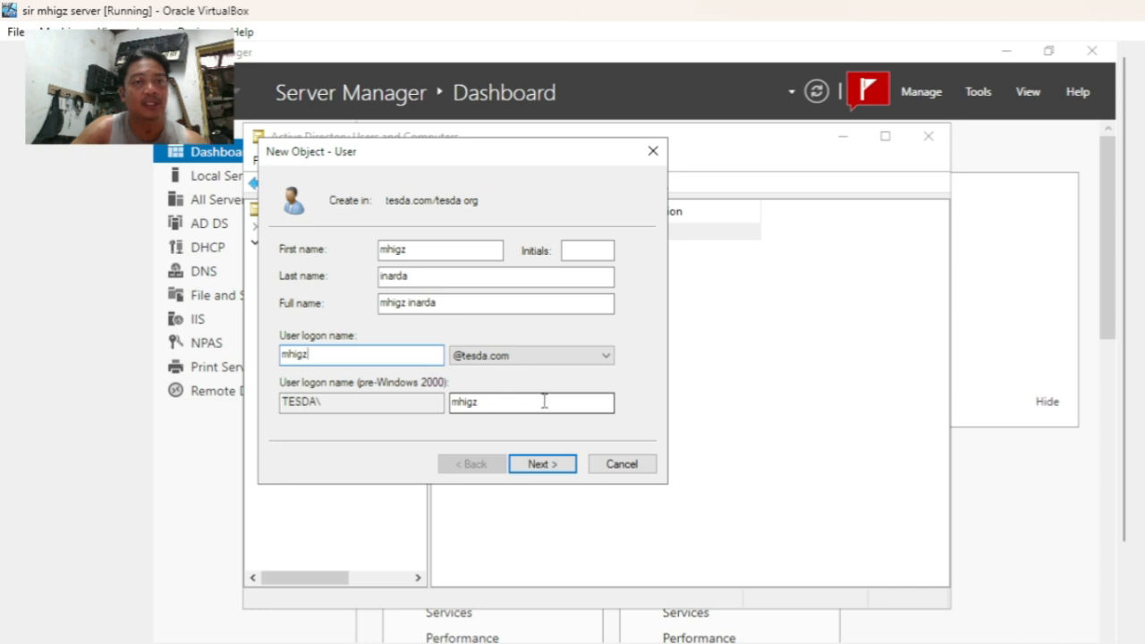
- Give the second user a password that cannot be changed and never expires, then finish
left_click(558, 466)
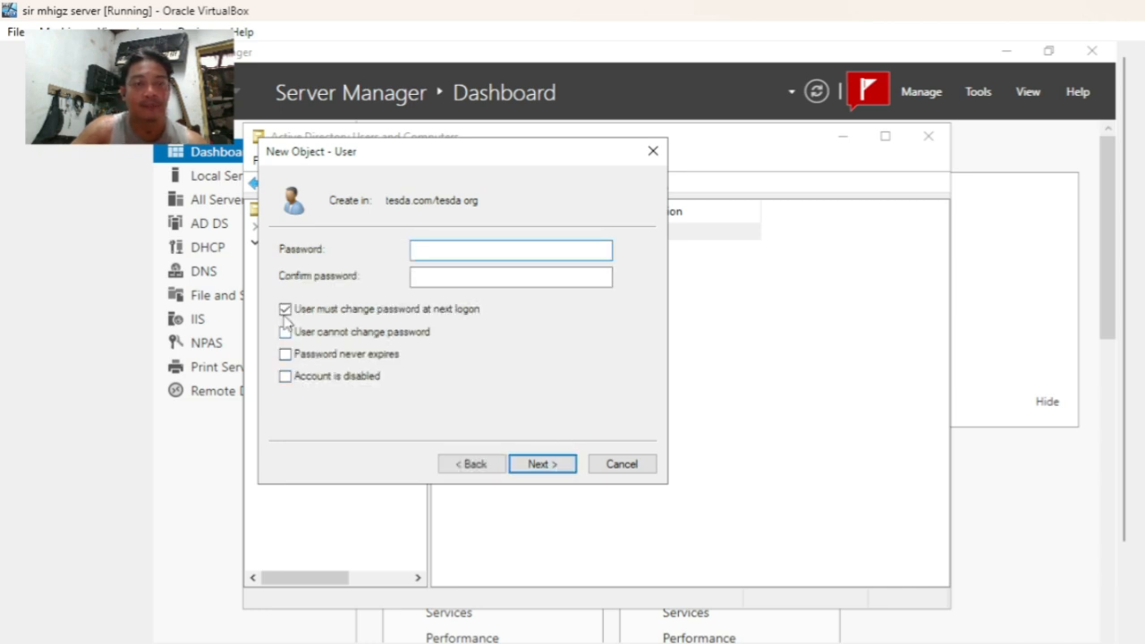
left_click(284, 310)
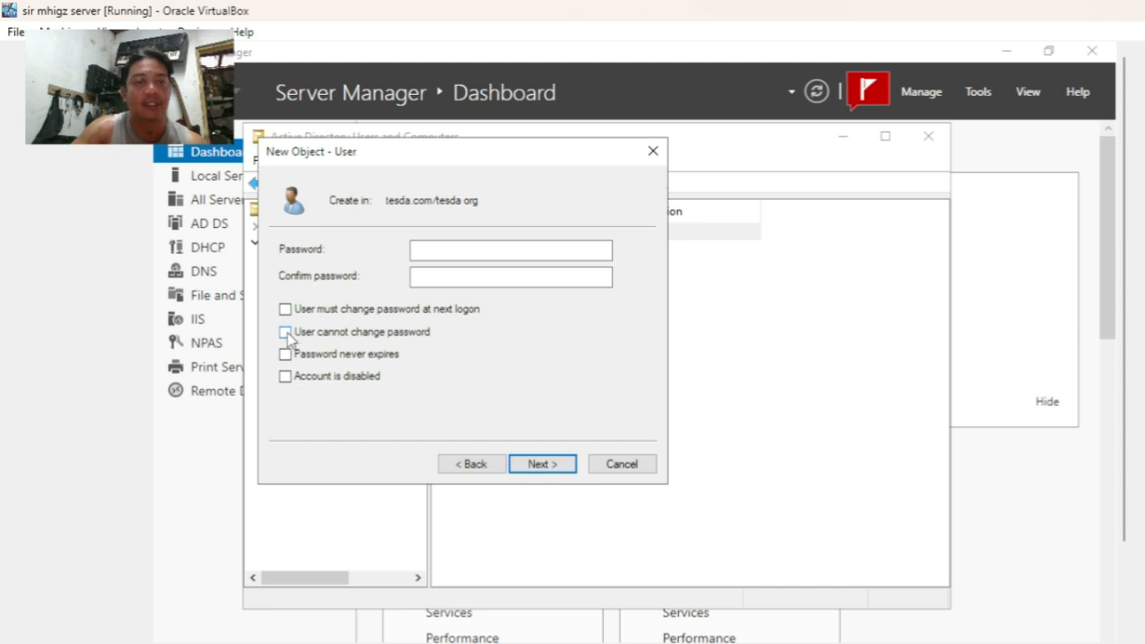
left_click(286, 333)
left_click(286, 354)
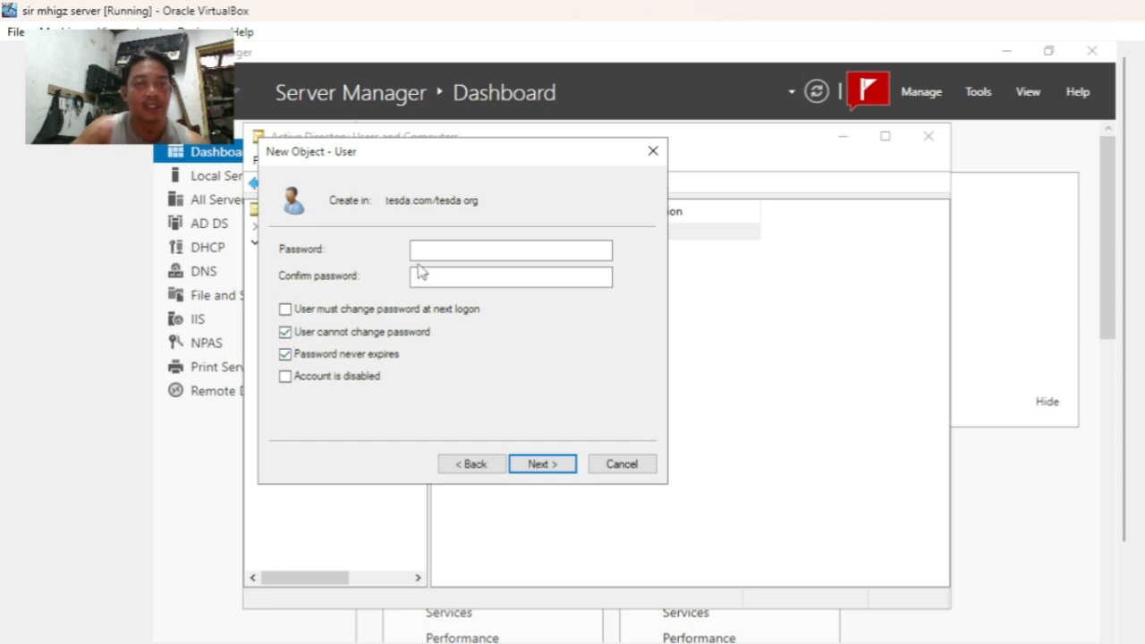
left_click(440, 249)
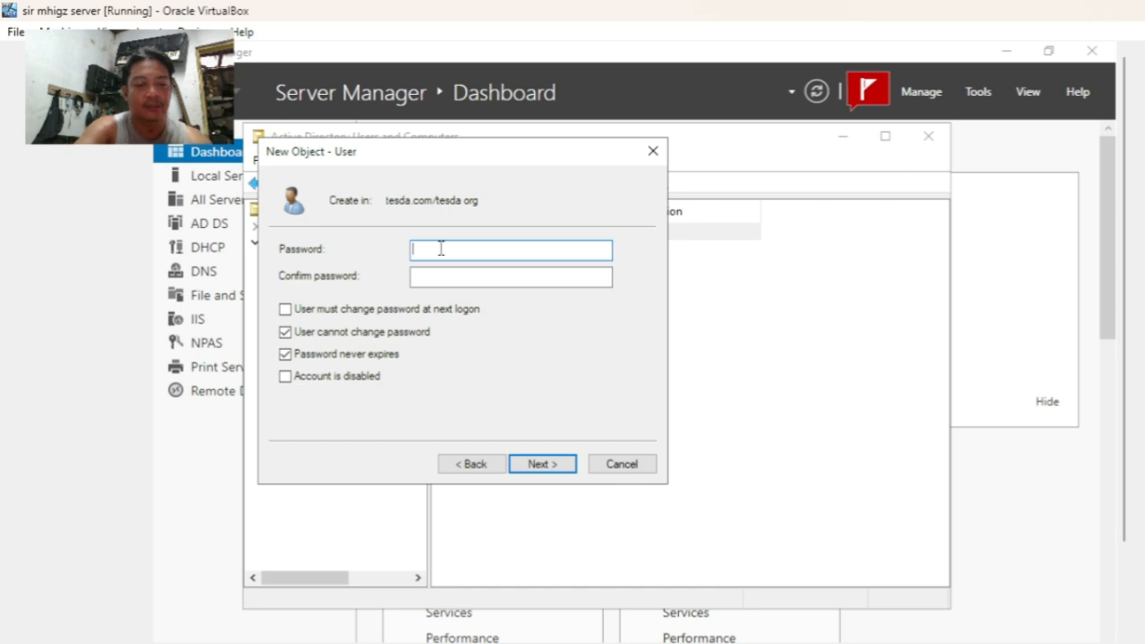
type("123456789")
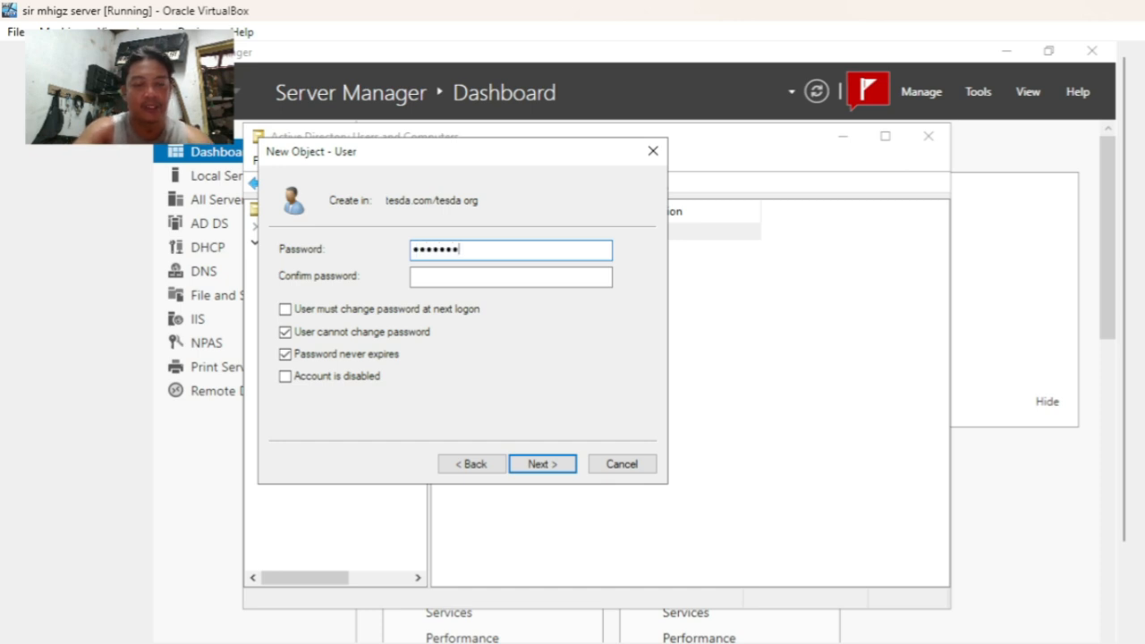
left_click(485, 282)
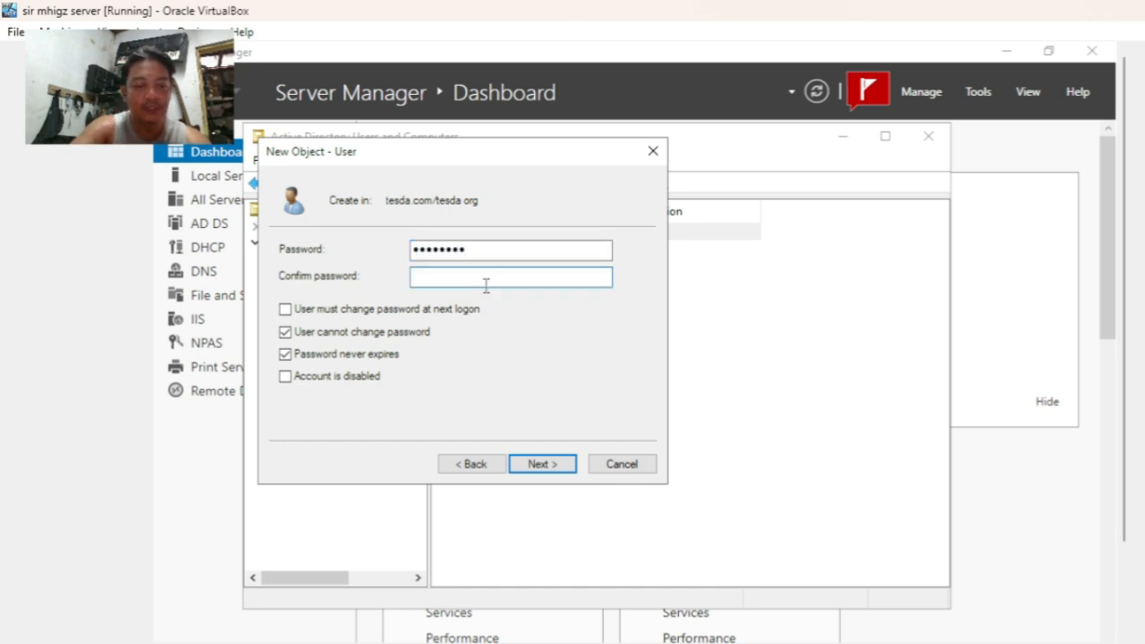
type("12345")
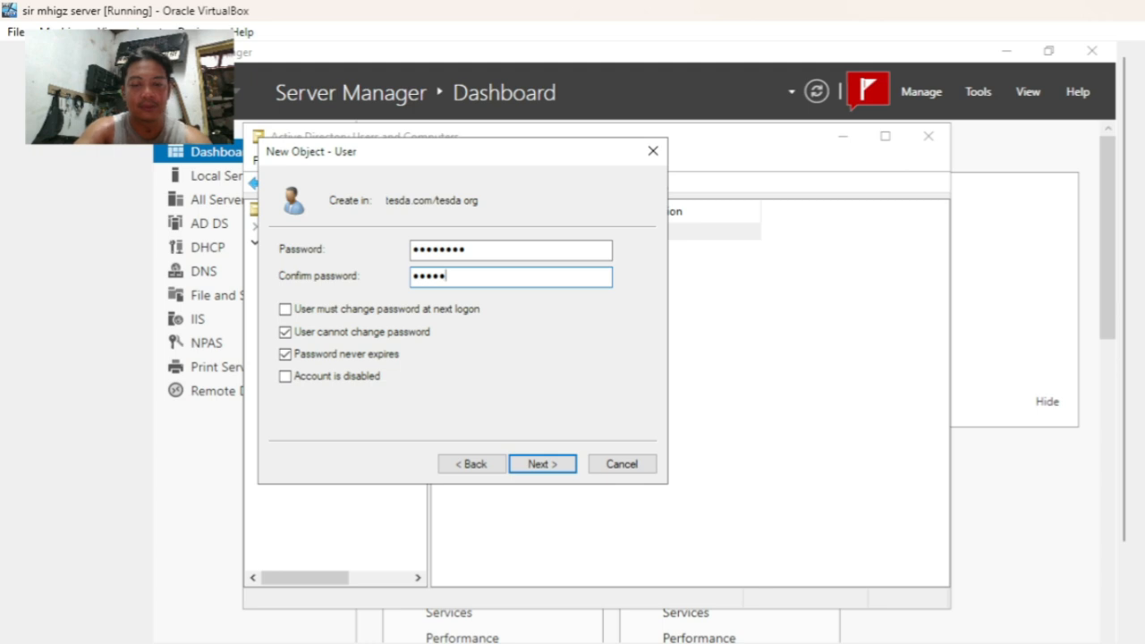
type("6789")
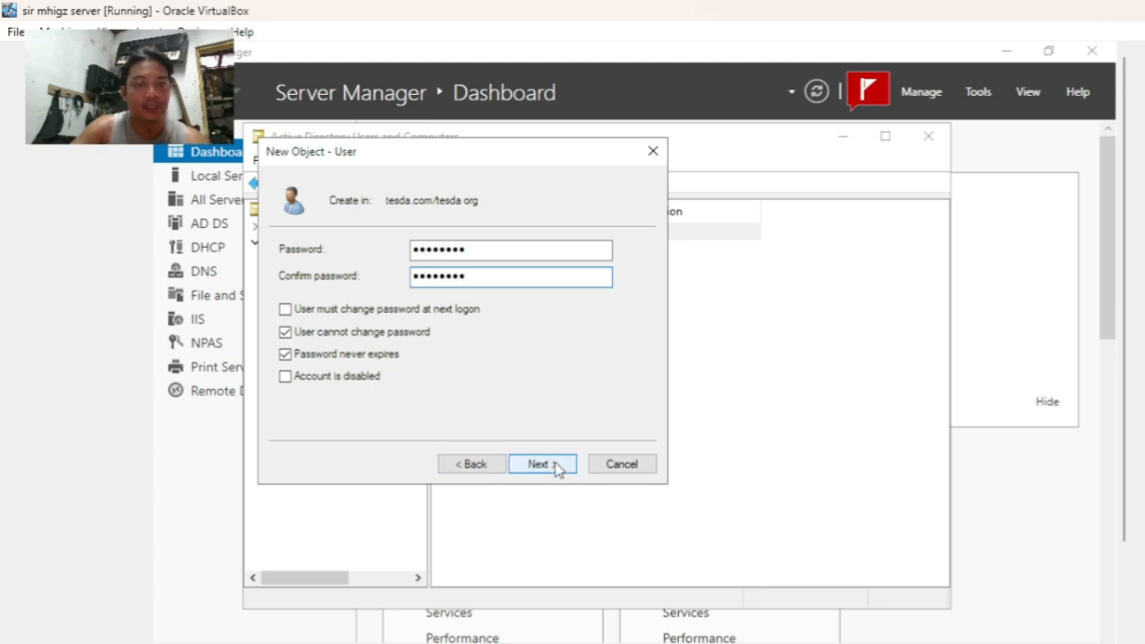
left_click(539, 464)
left_click(542, 465)
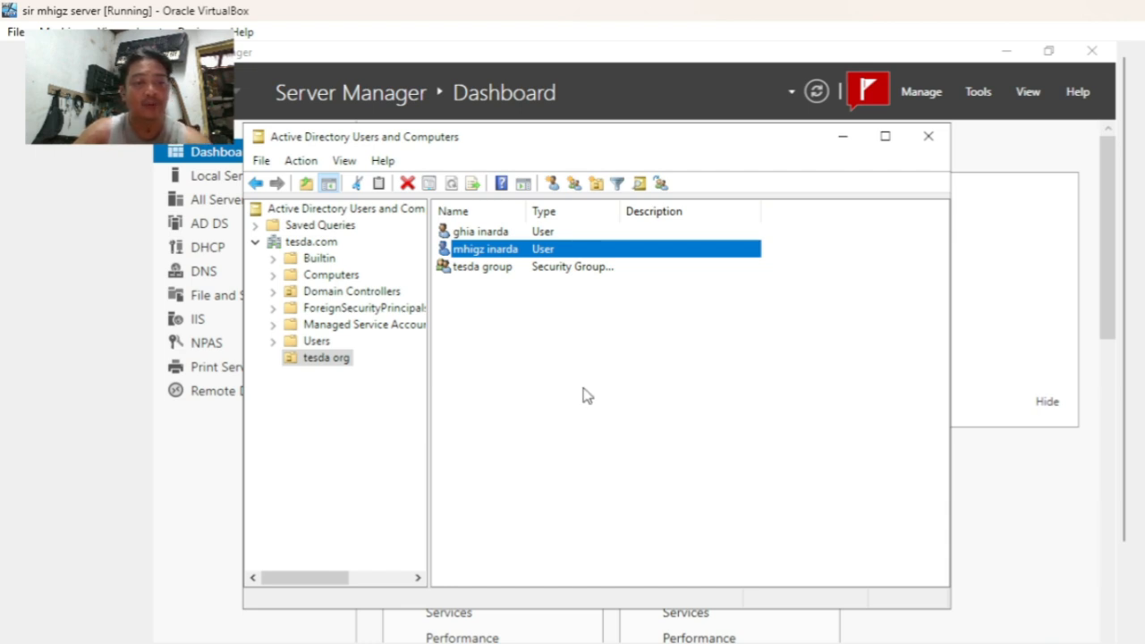
left_click(508, 239)
- Add the first tesda org user account to tesda group
right_click(506, 233)
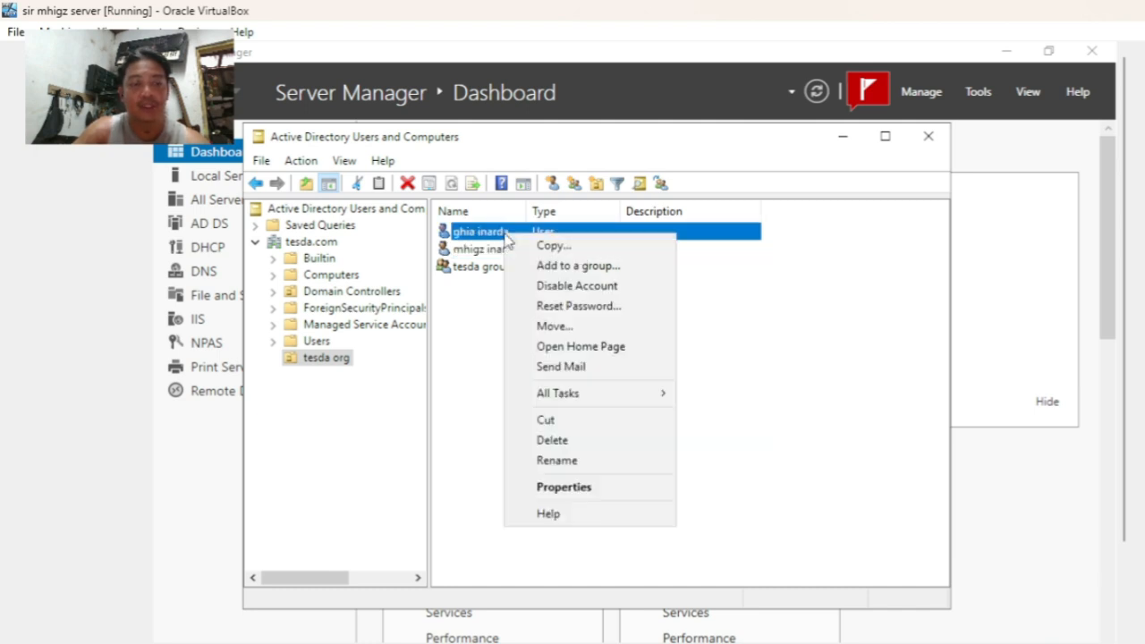
left_click(584, 267)
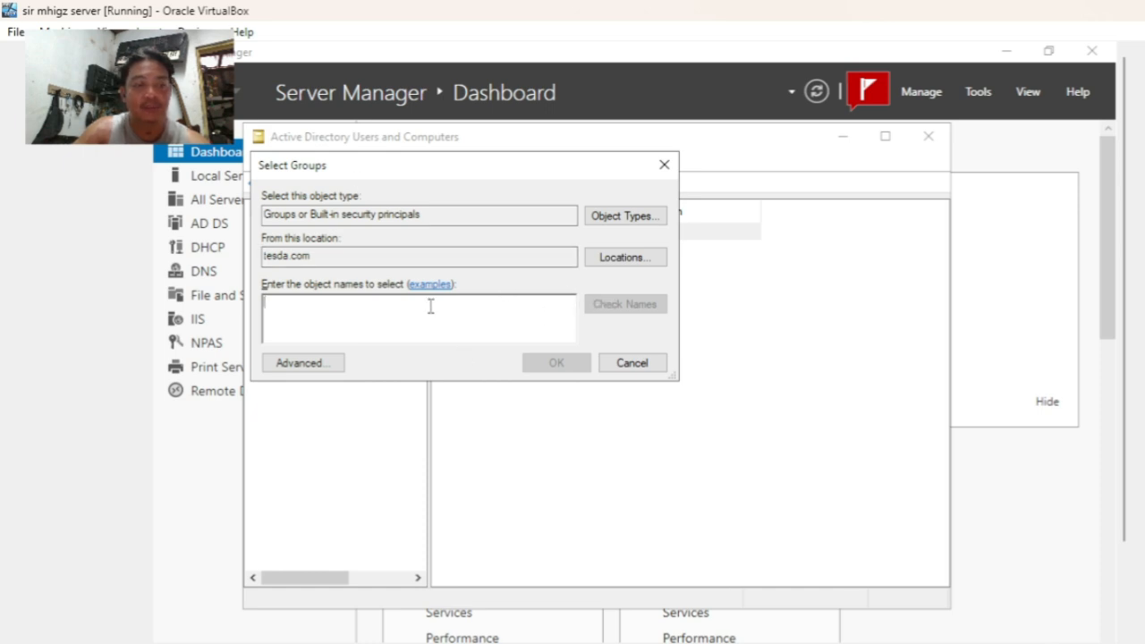
type("t")
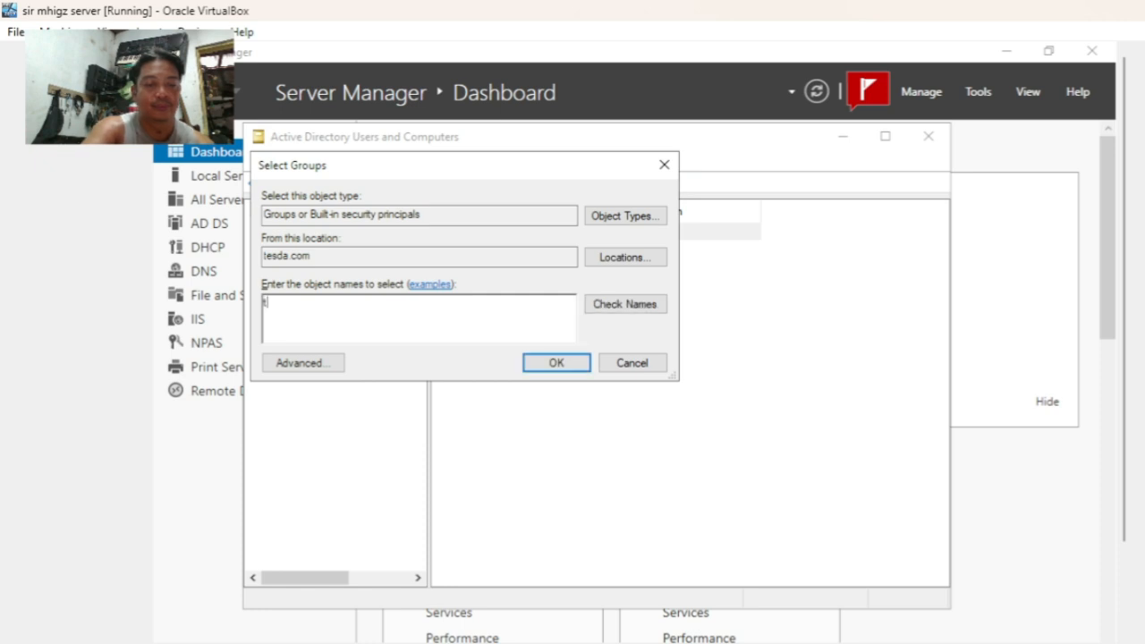
type("esda")
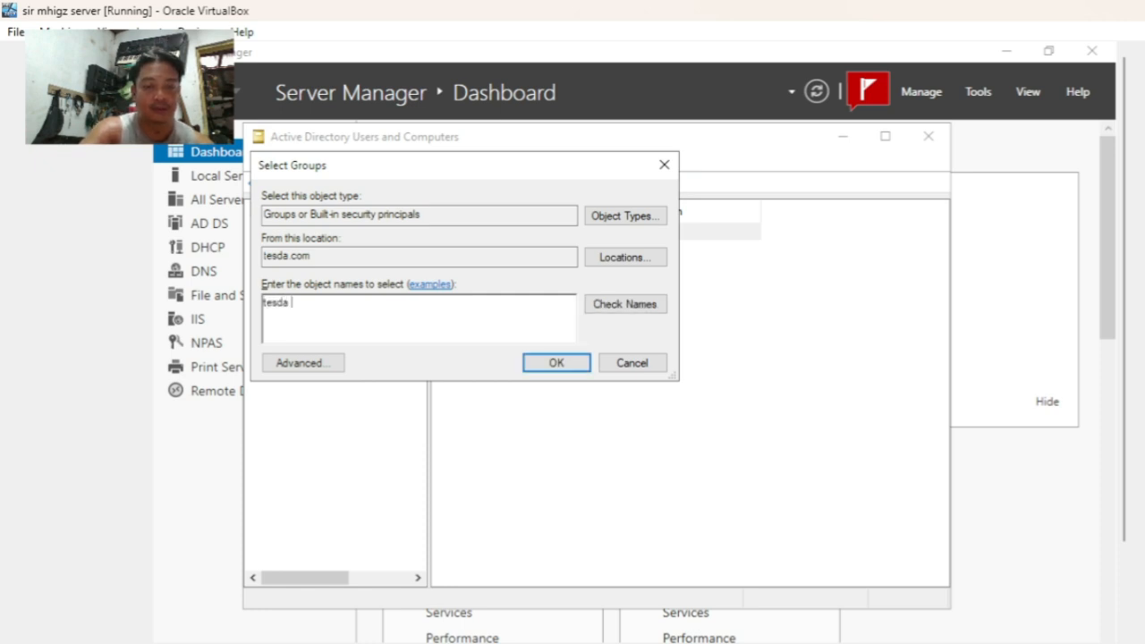
type(" GRO")
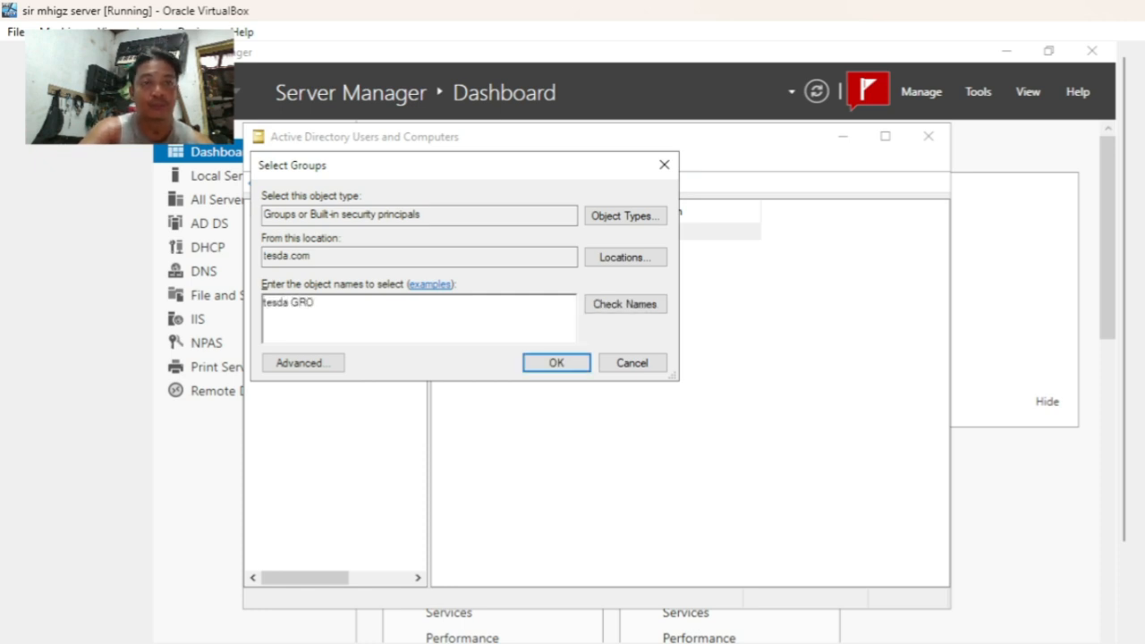
type("UP")
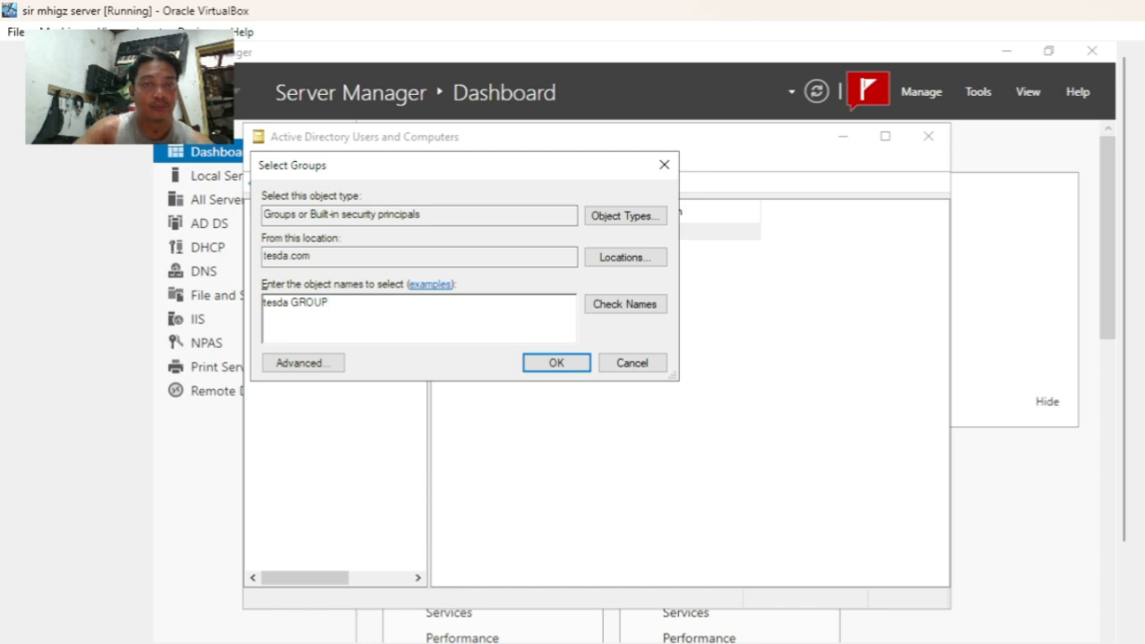
left_click(657, 305)
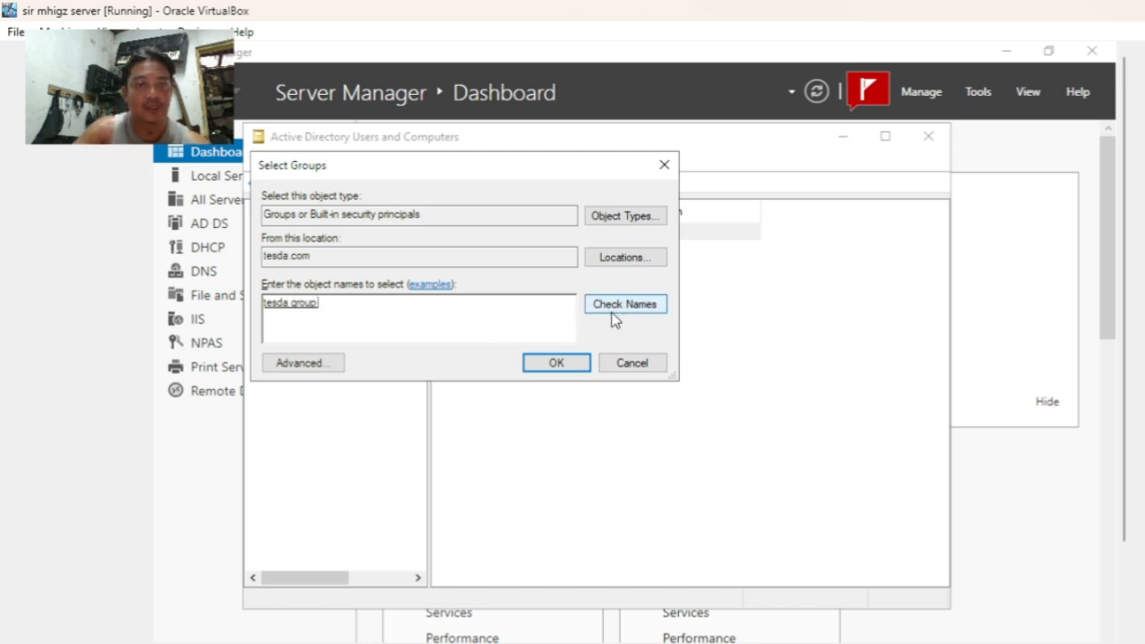
left_click(556, 365)
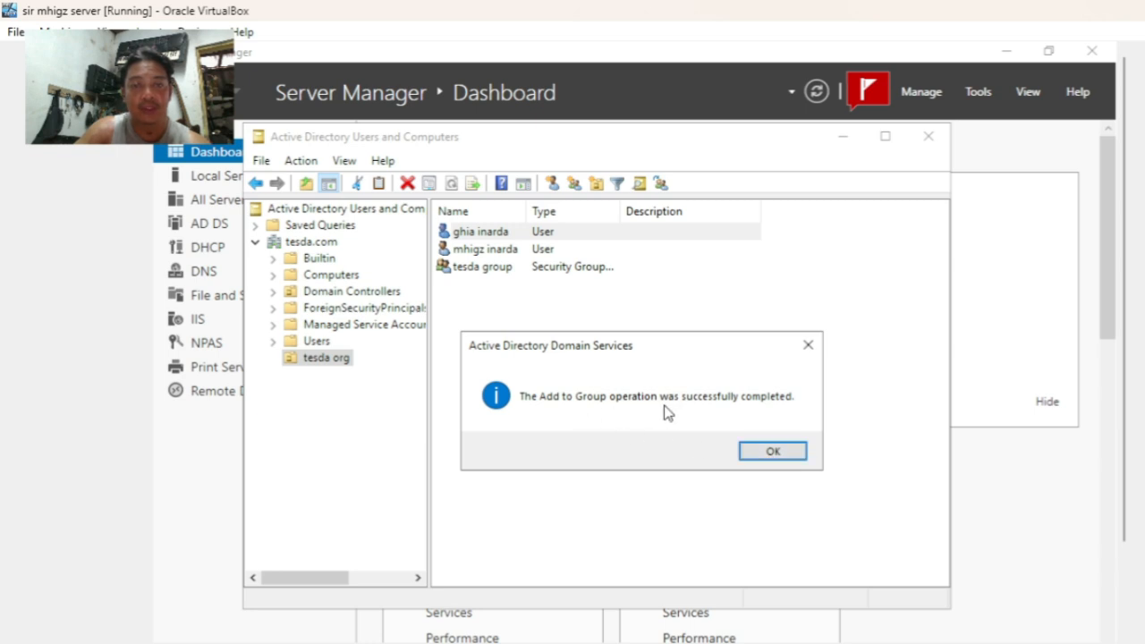
left_click(772, 452)
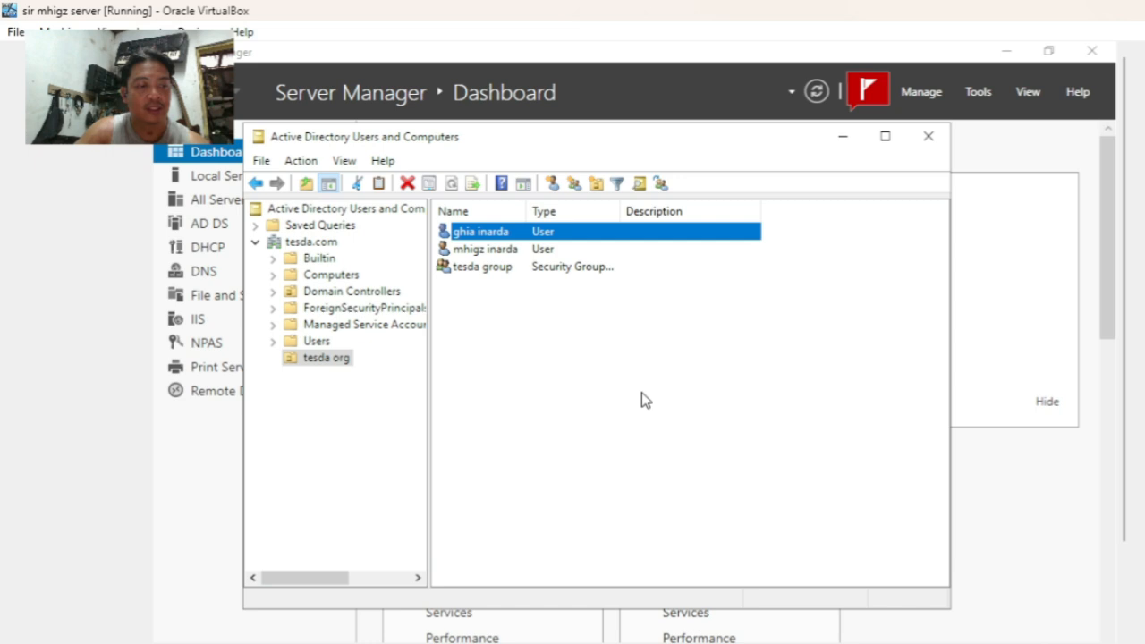
left_click(504, 253)
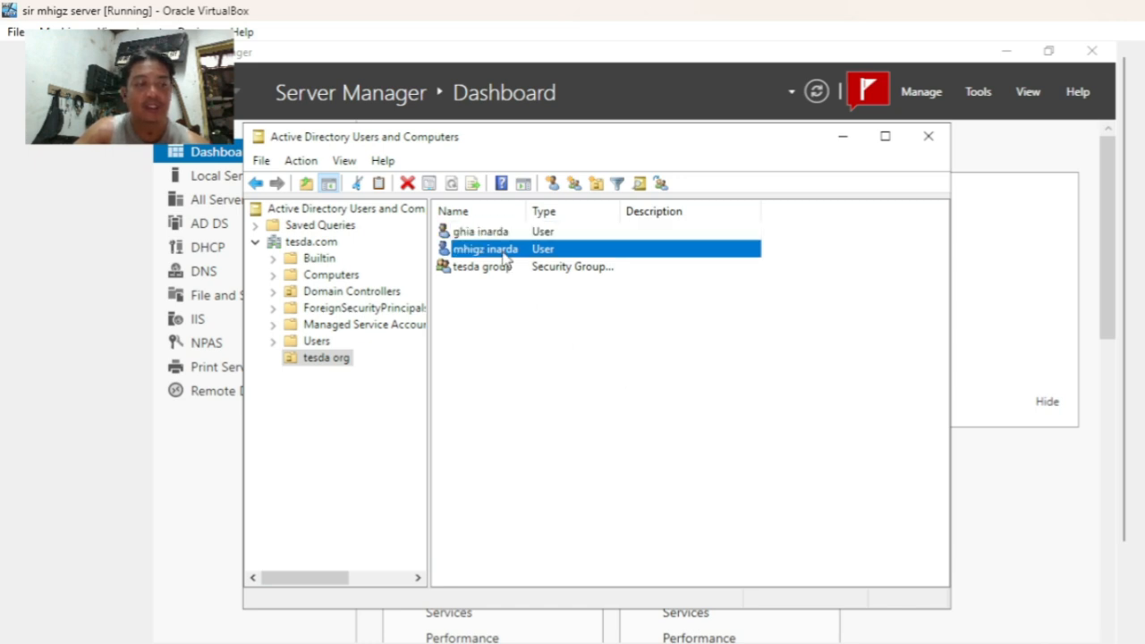
- Add the newly created second user to tesda group as well
right_click(506, 257)
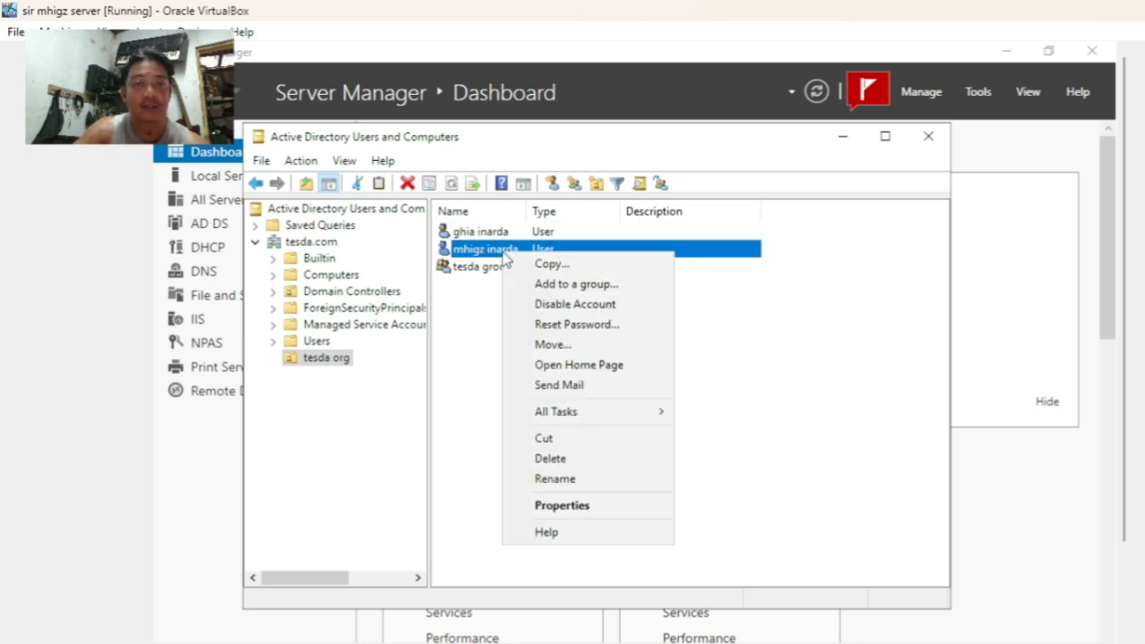
left_click(556, 284)
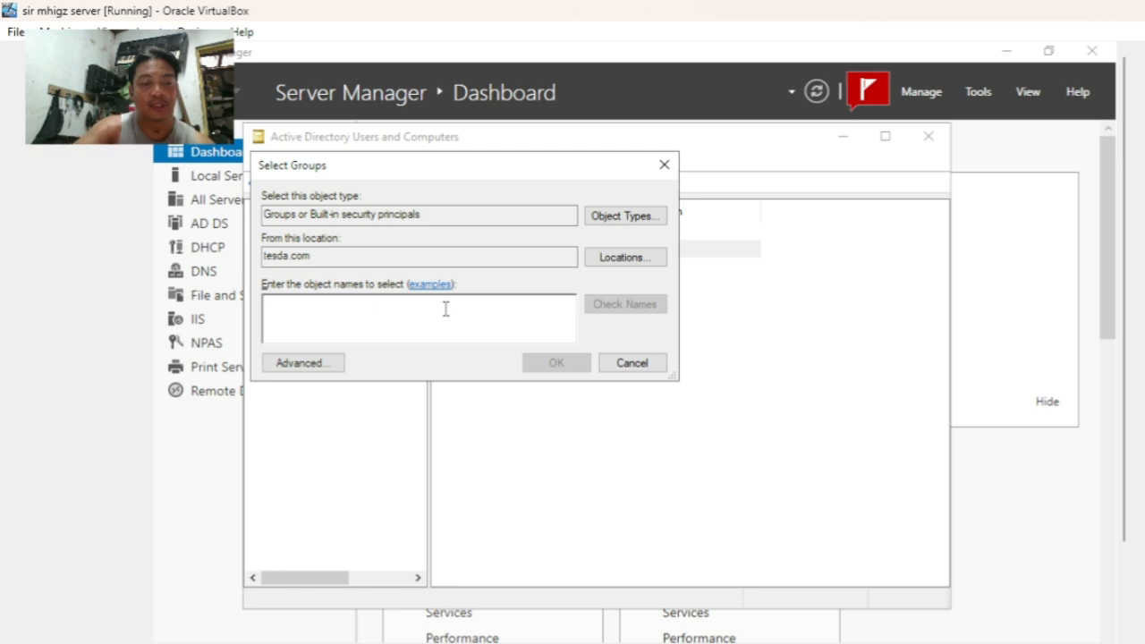
type("tesd")
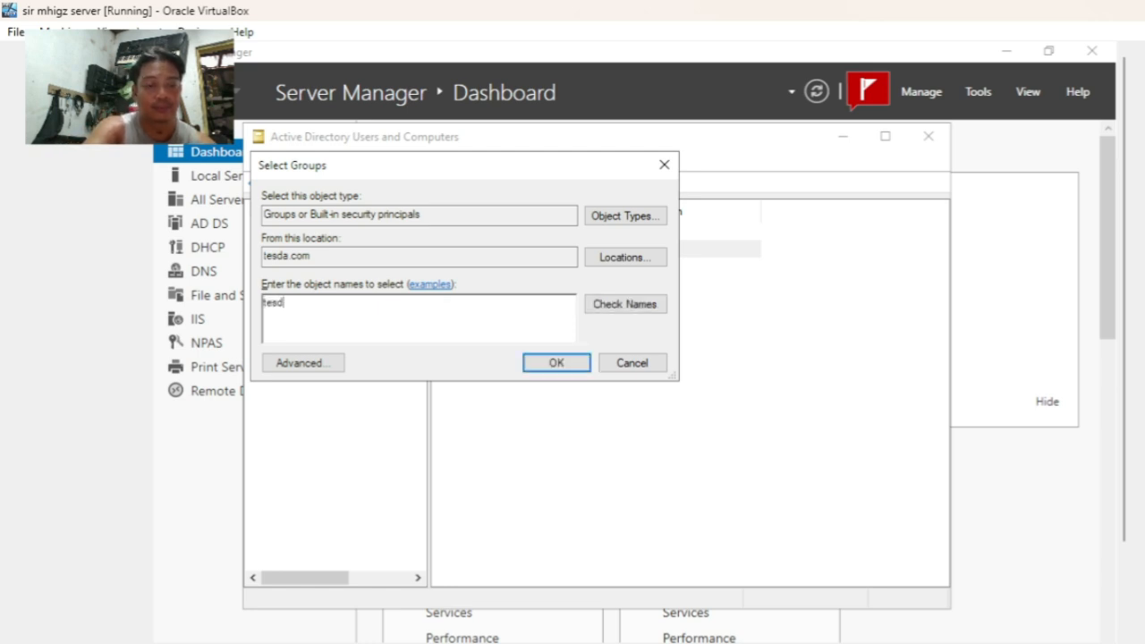
type("a gr")
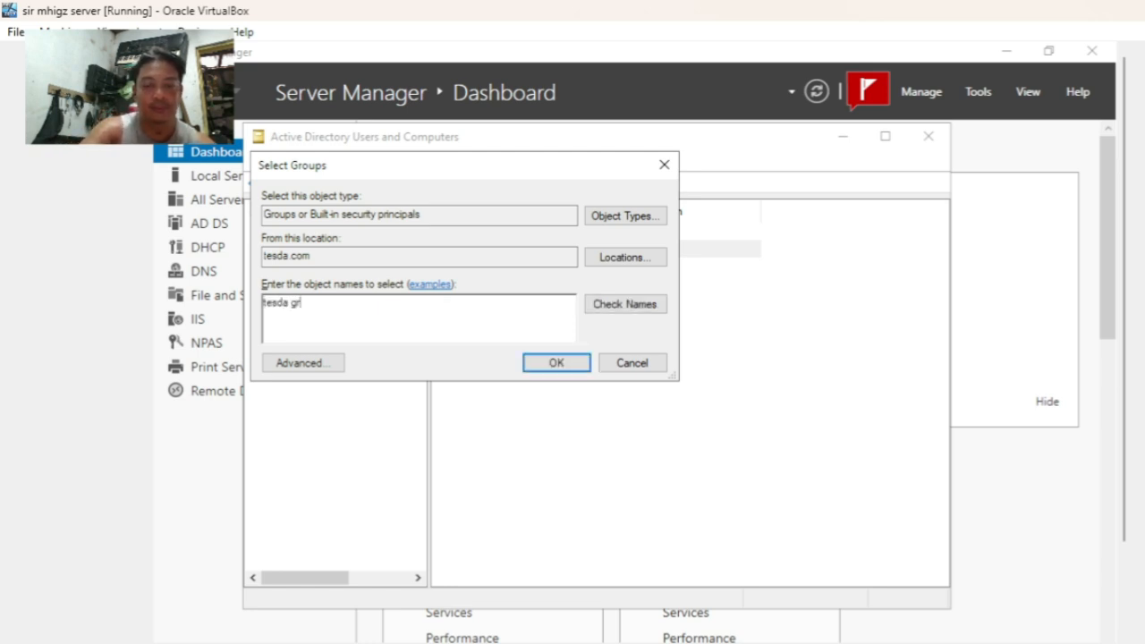
type("oup")
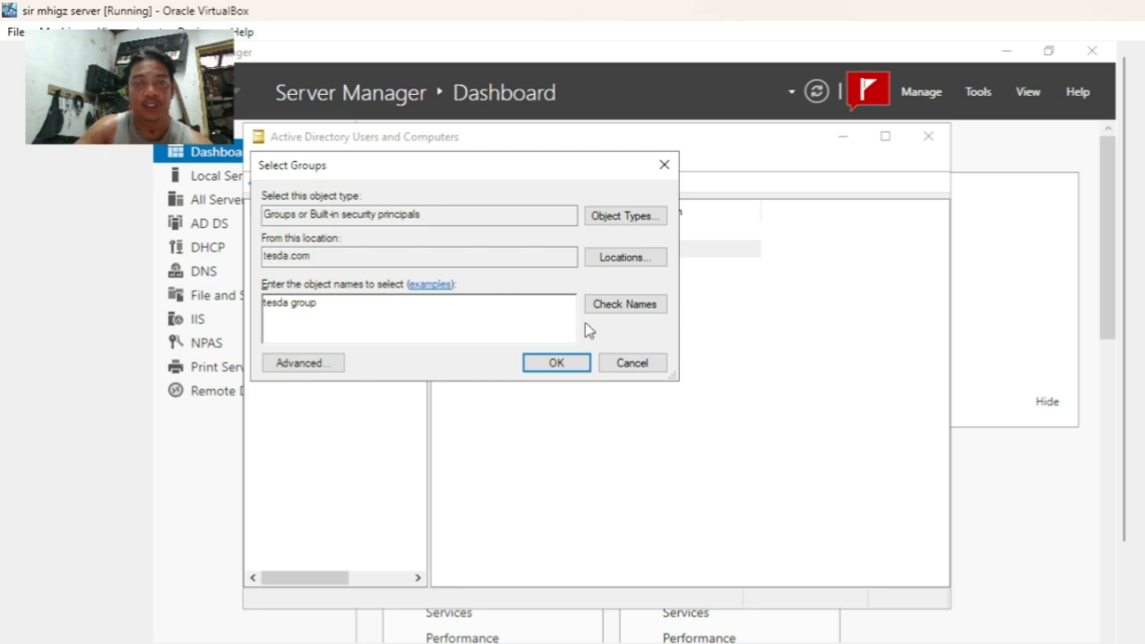
left_click(624, 306)
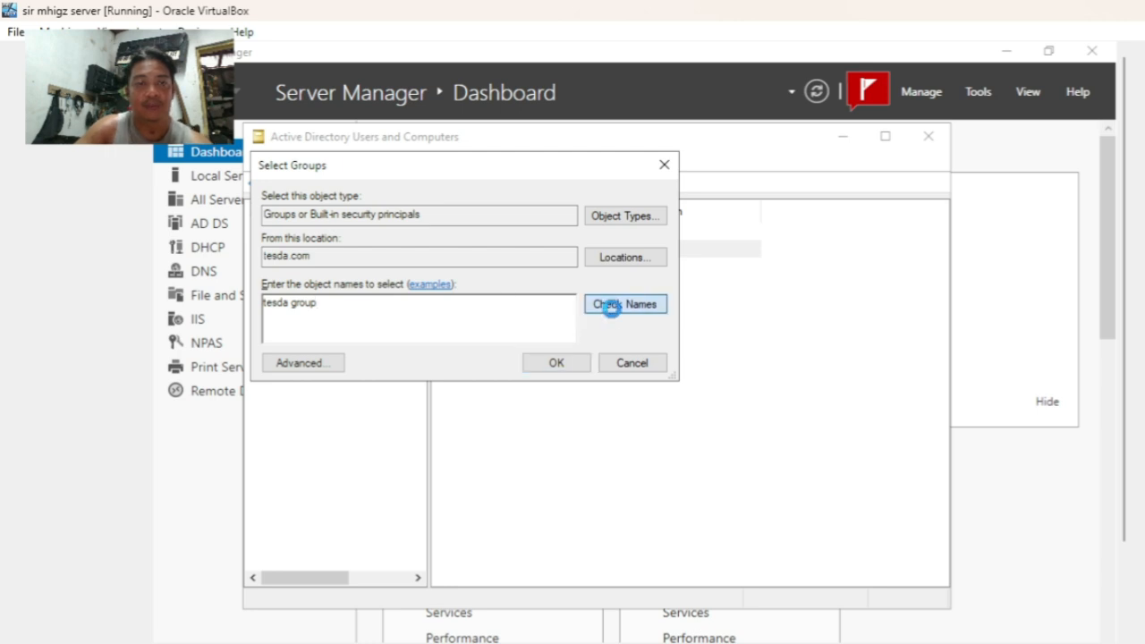
left_click(575, 366)
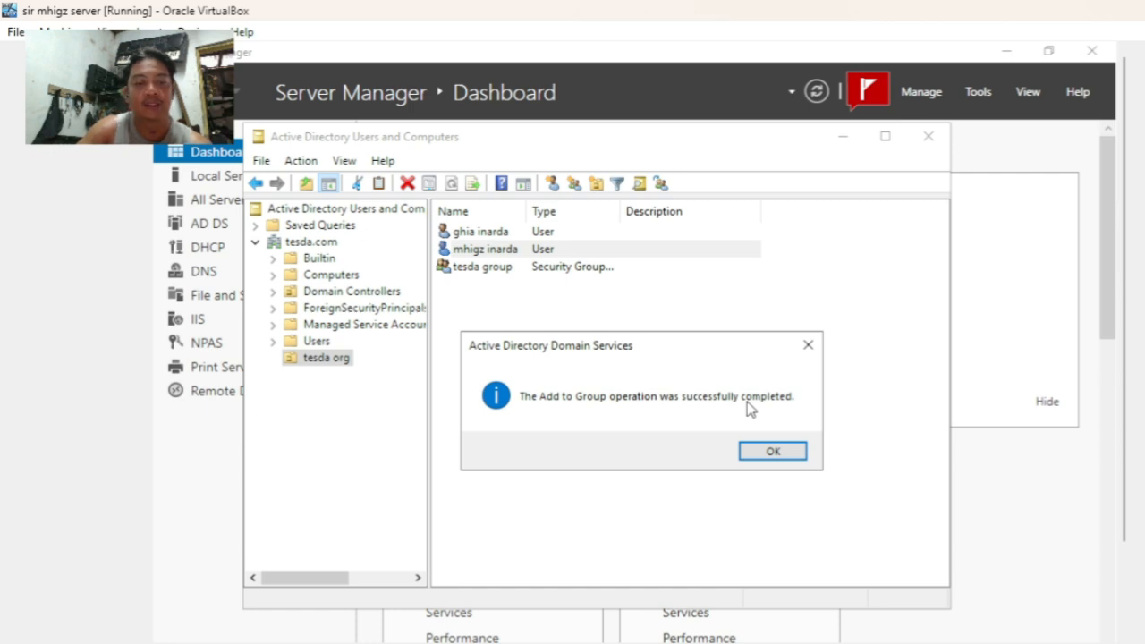
left_click(791, 455)
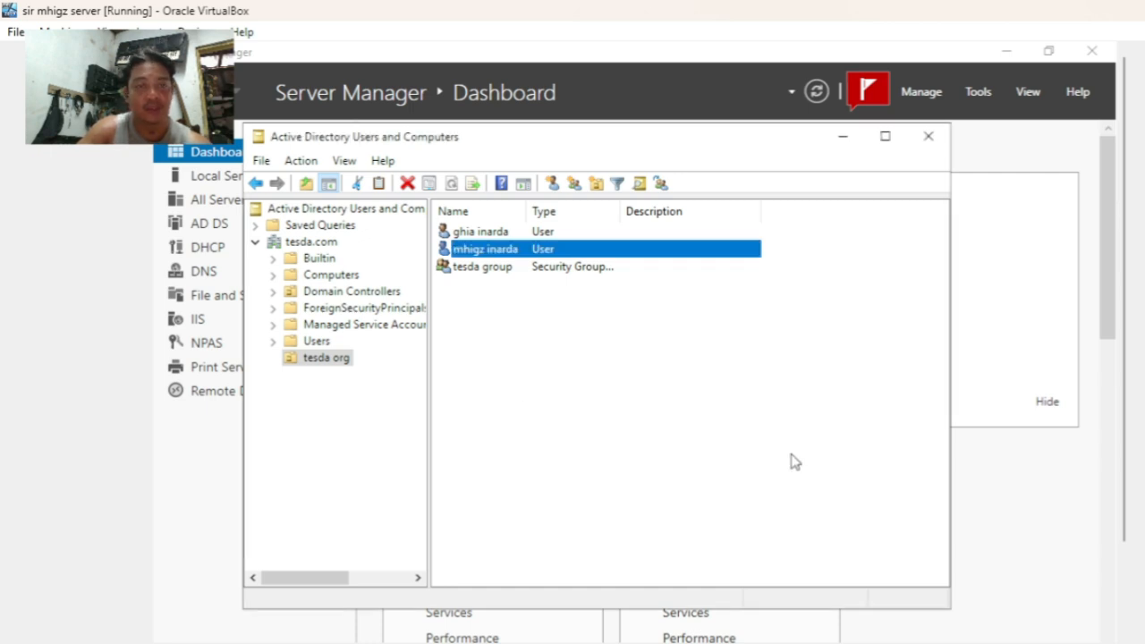
- Close Active Directory Users and Computers, open DHCP, and begin a new IPv4 scope on server.tesda.com
left_click(928, 135)
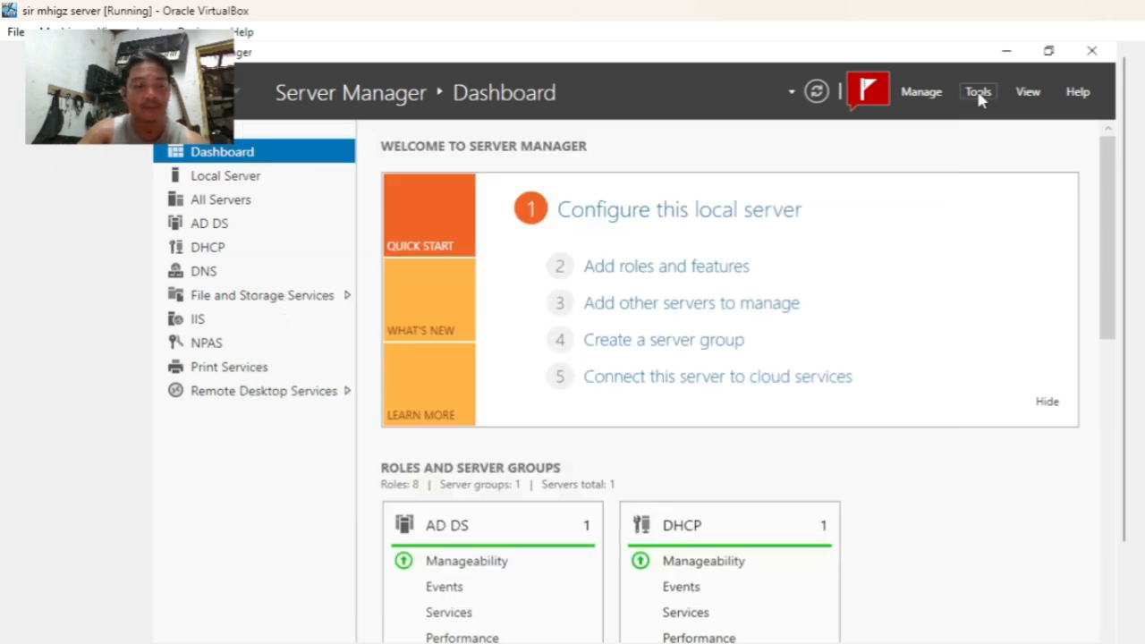
left_click(979, 93)
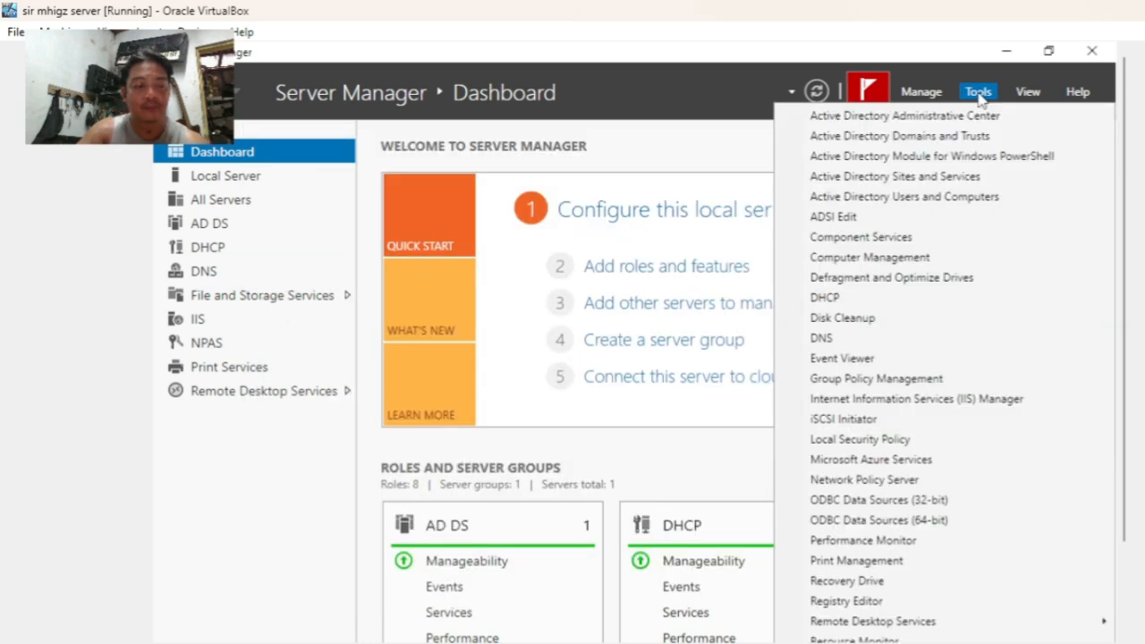
left_click(839, 296)
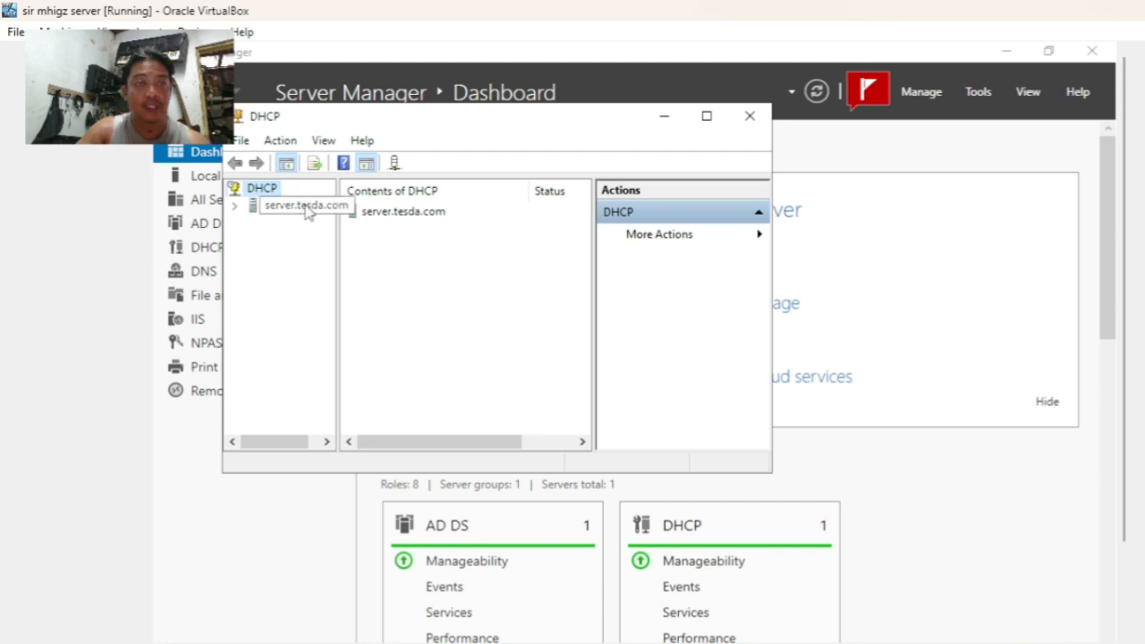
left_click(234, 206)
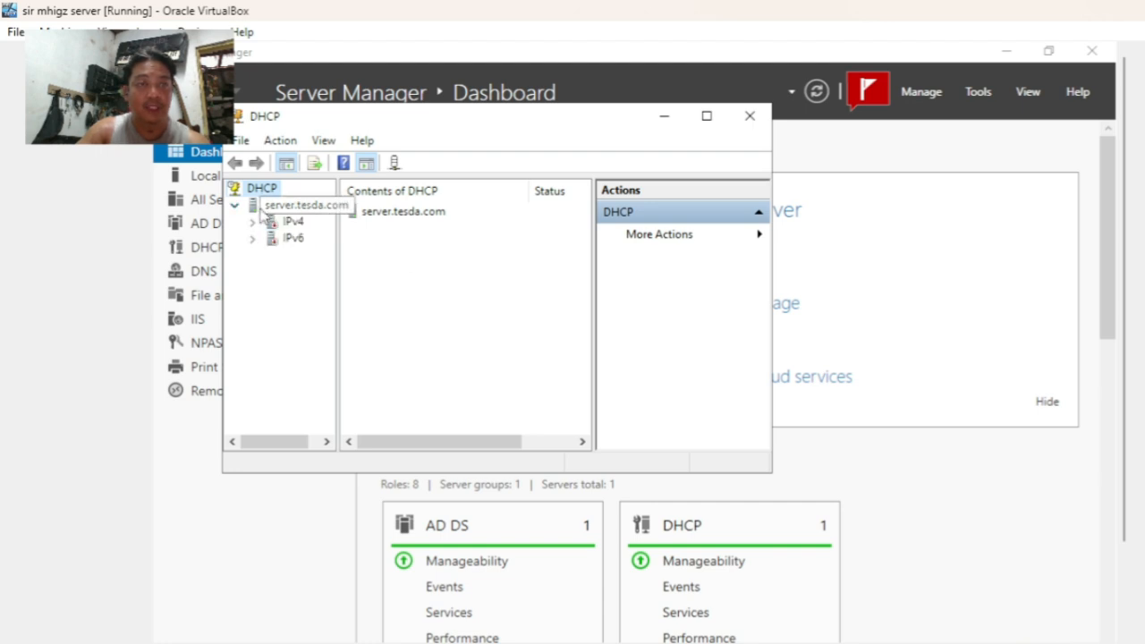
left_click(251, 222)
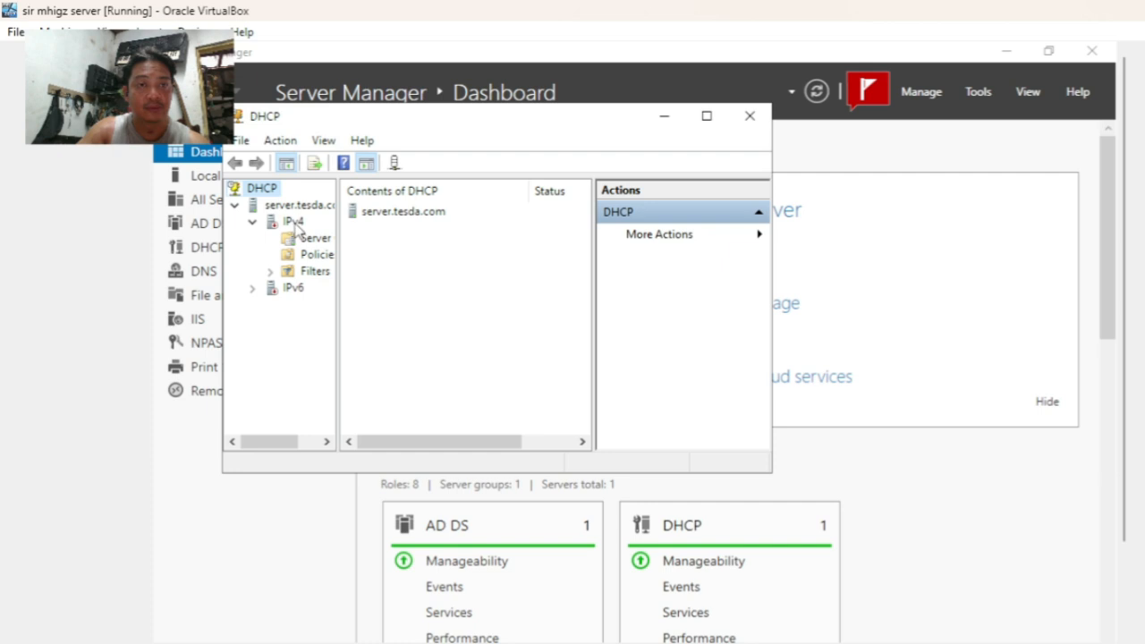
right_click(295, 225)
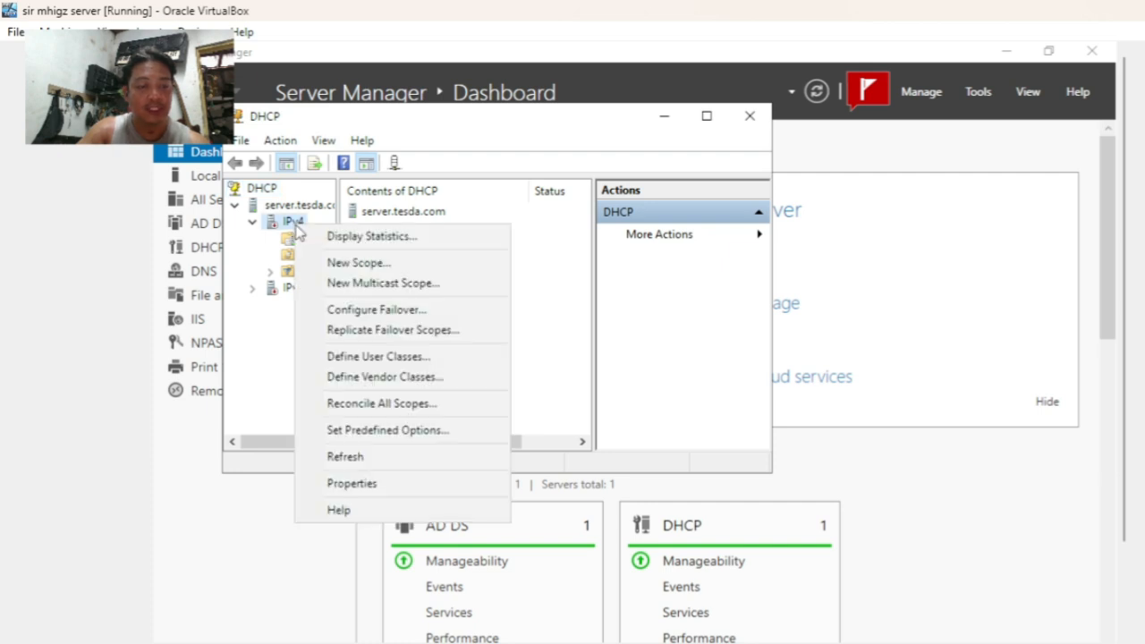
left_click(344, 262)
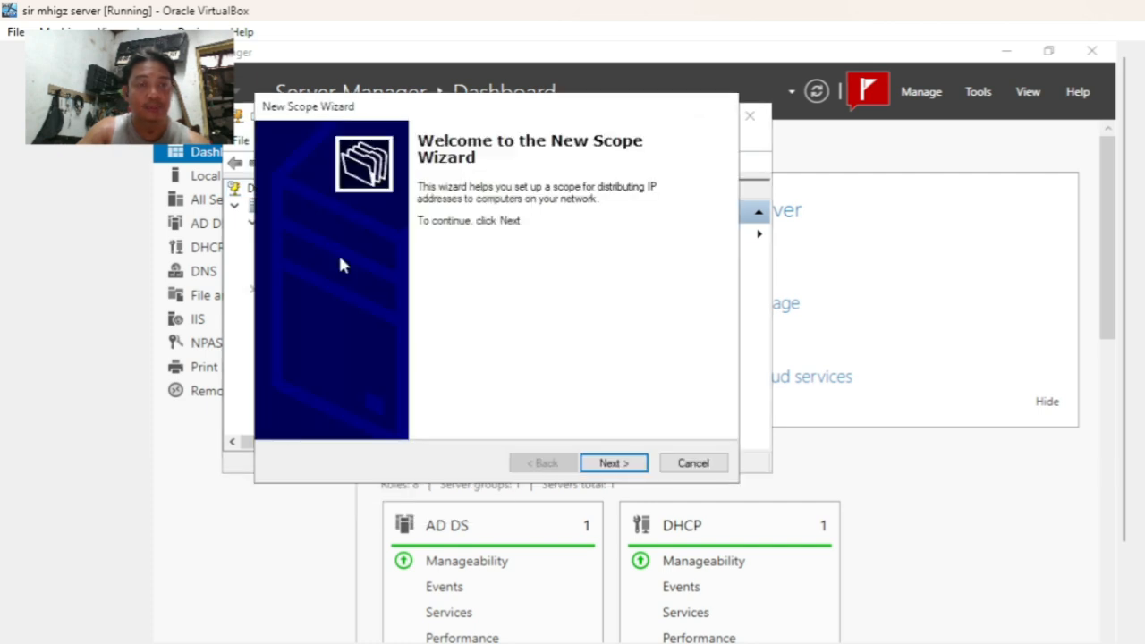
- Enter 'tesda scope' as the new scope's name
left_click(611, 463)
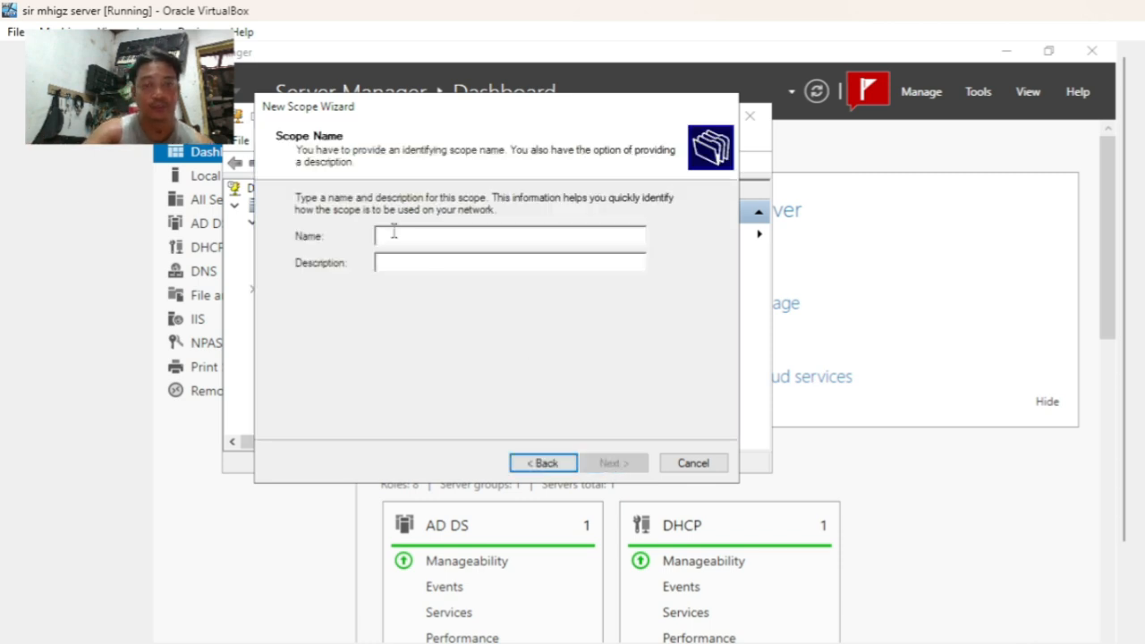
type("tesda")
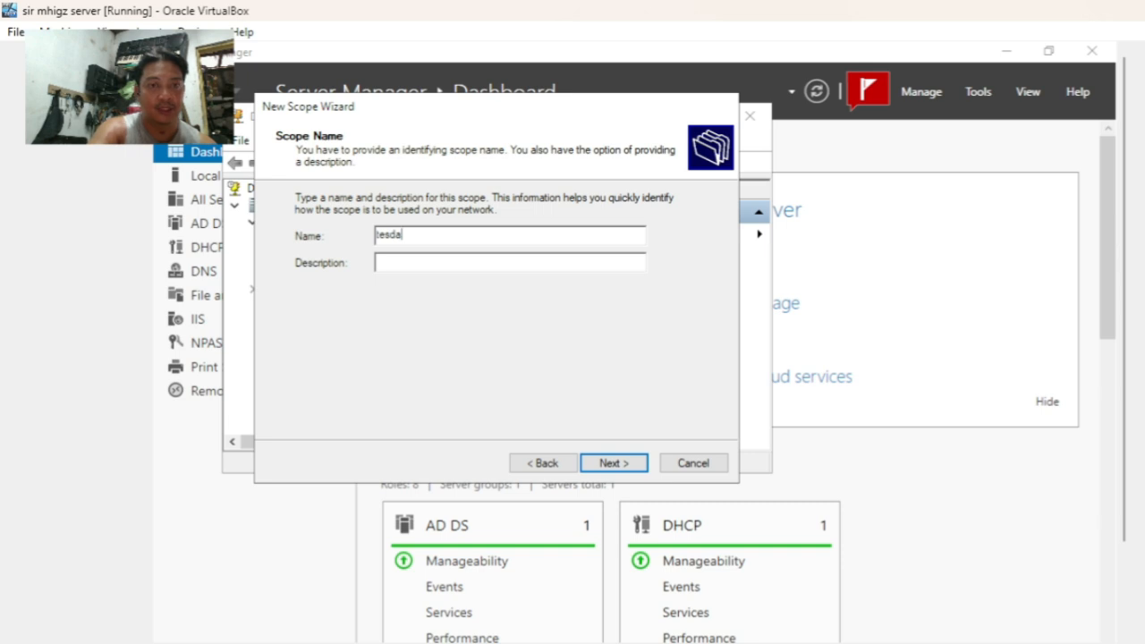
type(" sc")
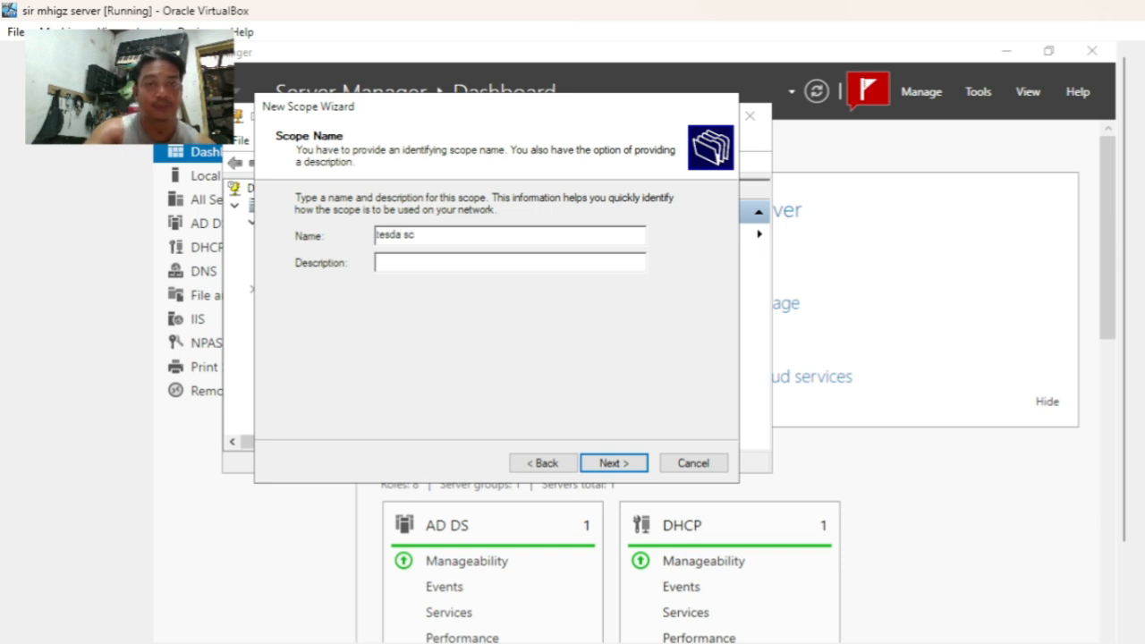
type("ope")
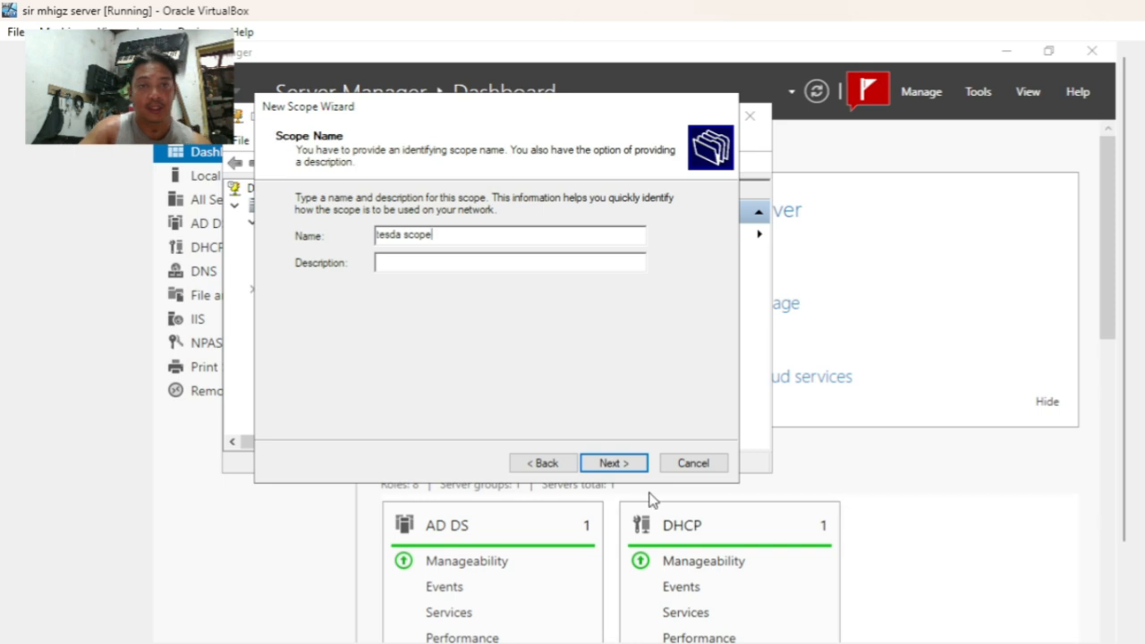
- Set the scope range to 192.168.0.1 through 192.168.0.20 with the default 255.255.255.0 mask
left_click(616, 464)
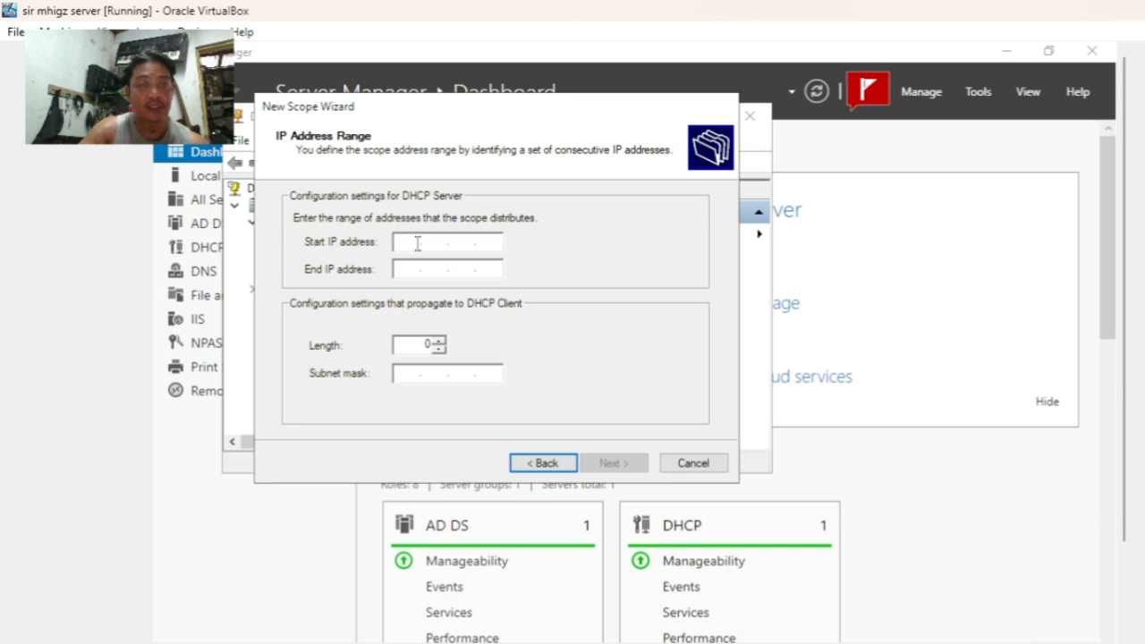
left_click(404, 248)
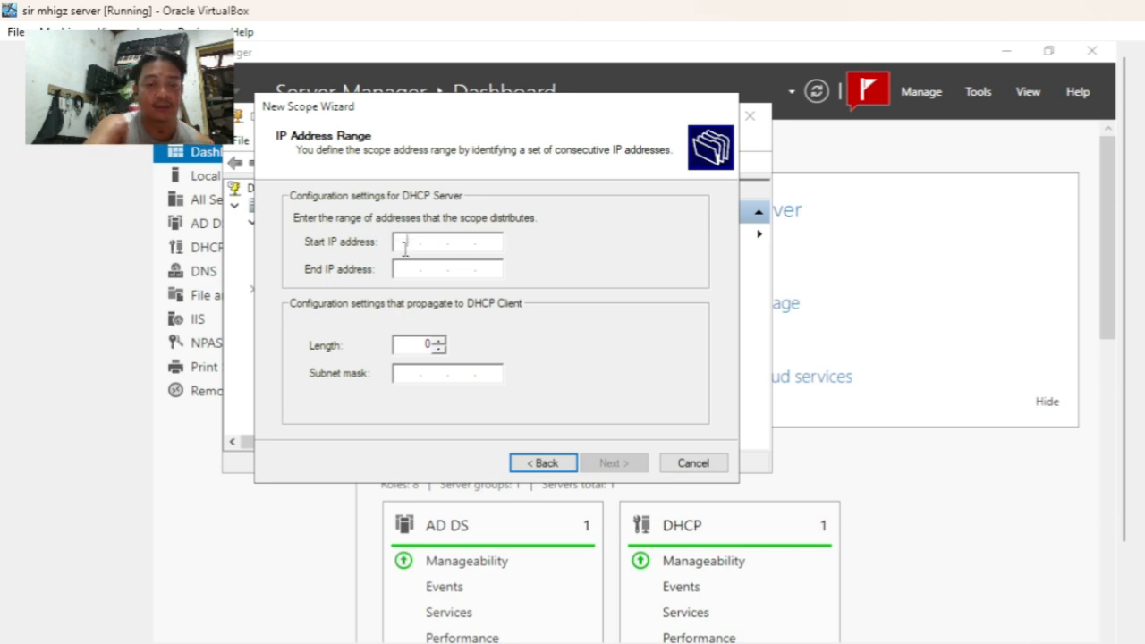
type("192 . ")
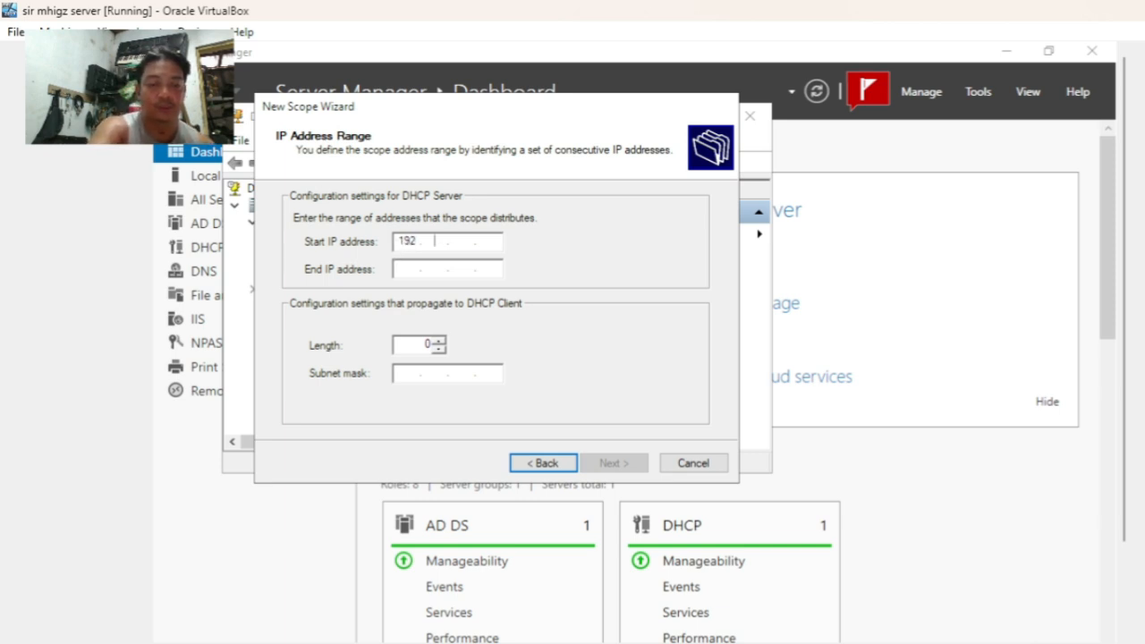
type("1 ")
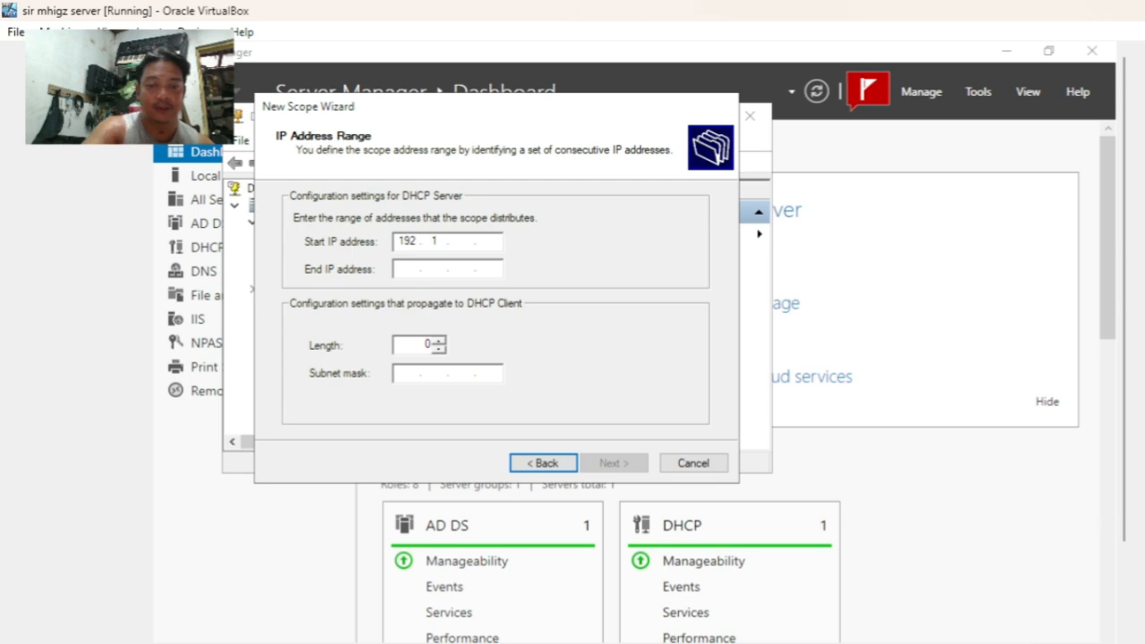
type("68 . 0 . 1")
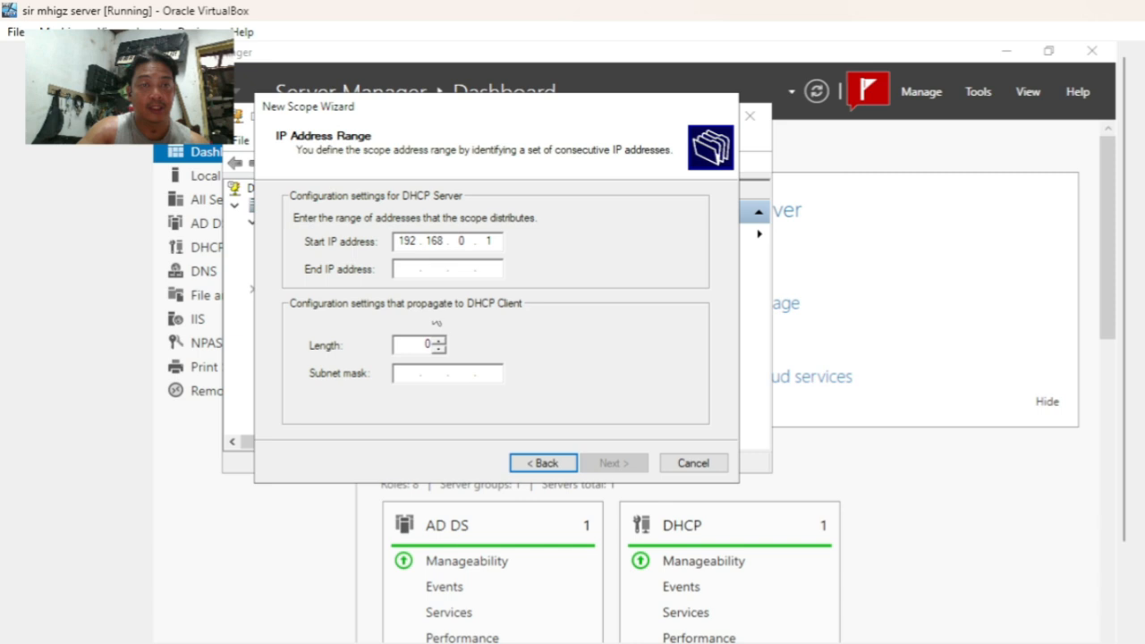
left_click(405, 268)
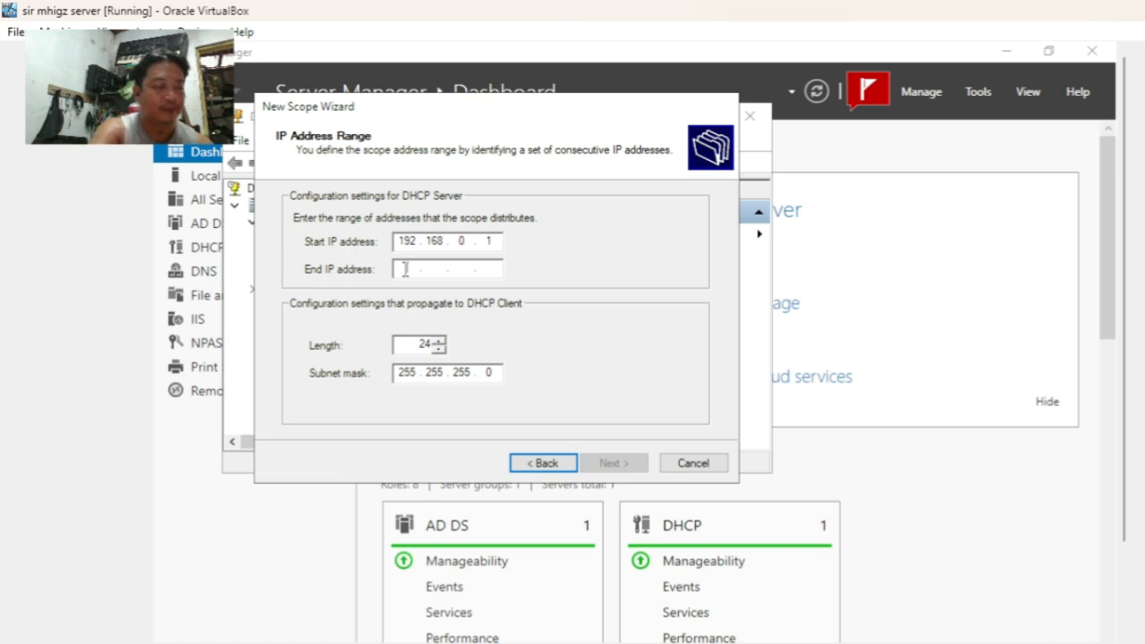
type("1")
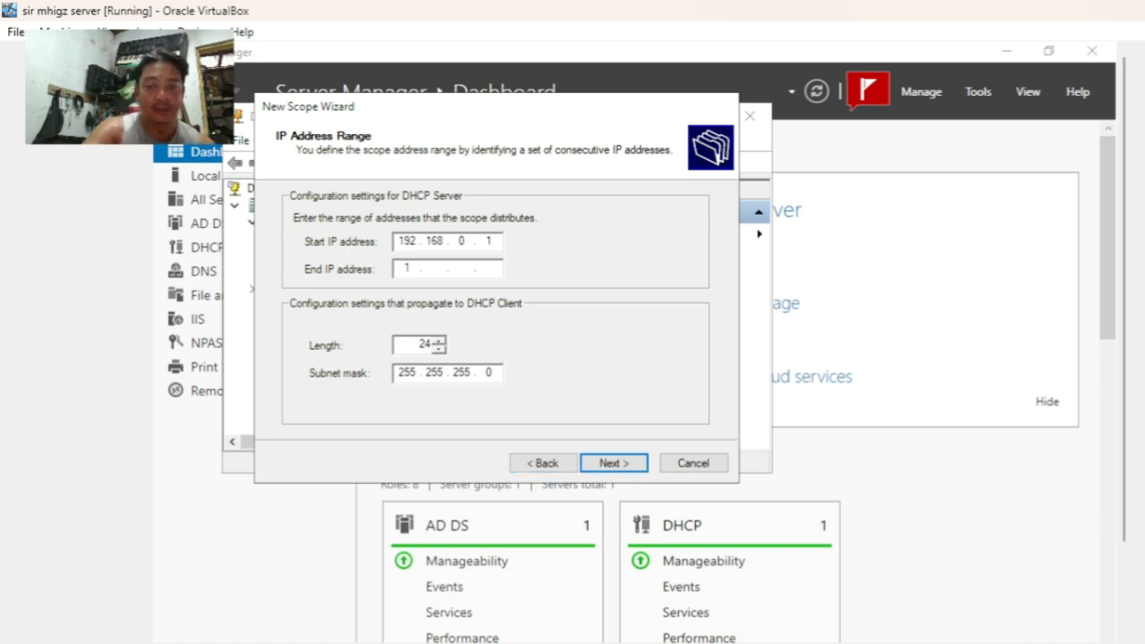
type("92 . ")
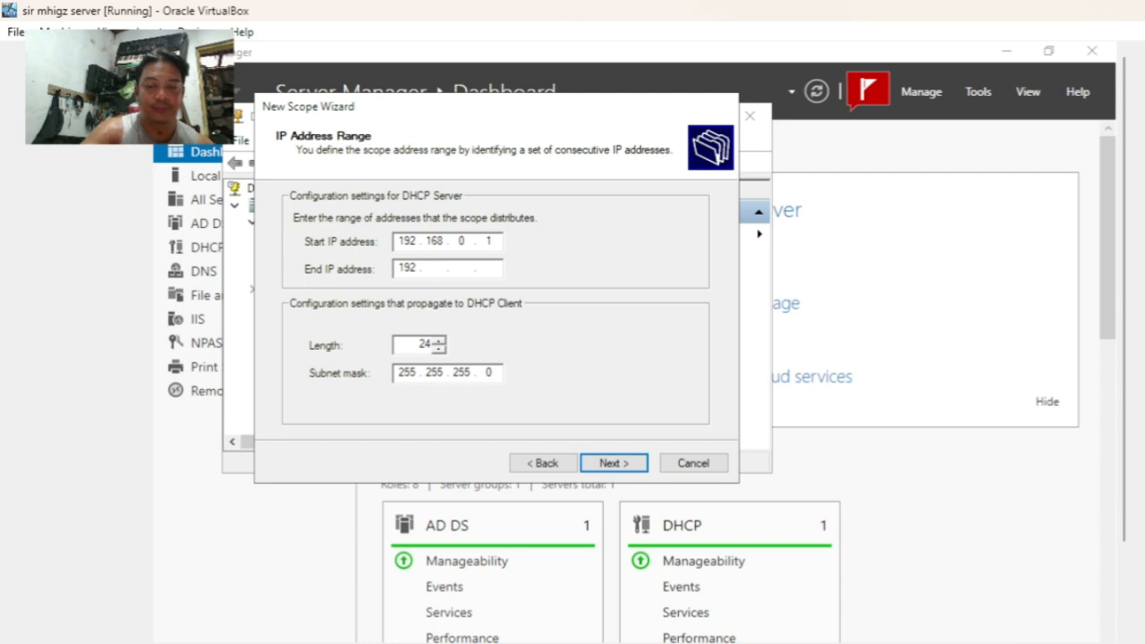
type("168 . ")
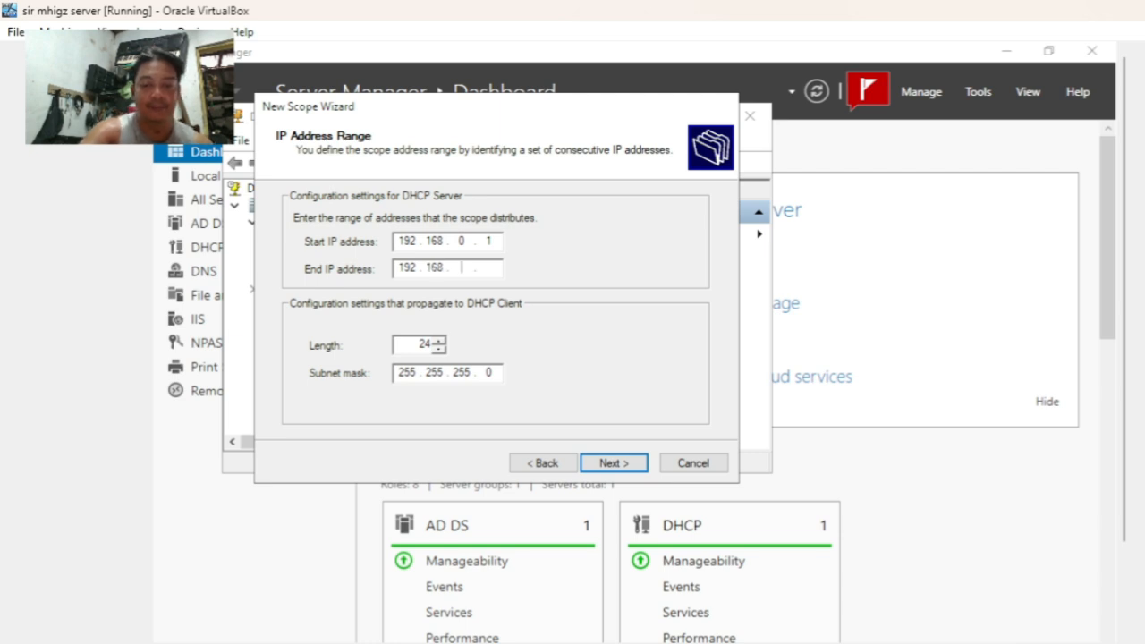
type("0 . ")
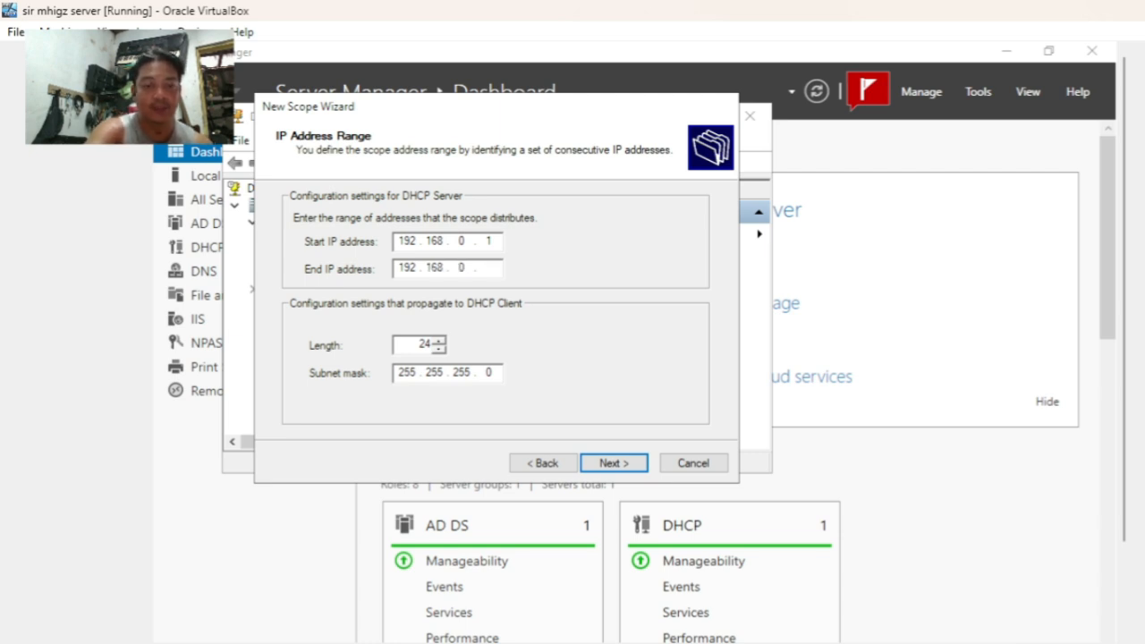
type("20")
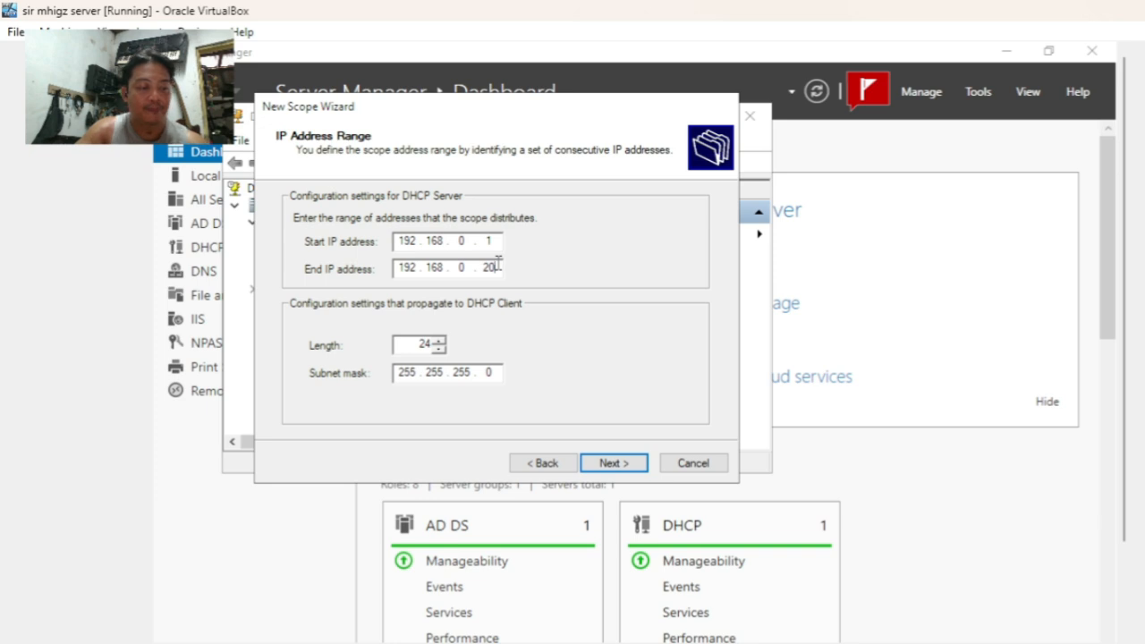
- Add the exclusion range 192.168.0.1 to 192.168.0.5 to the scope
left_click(613, 462)
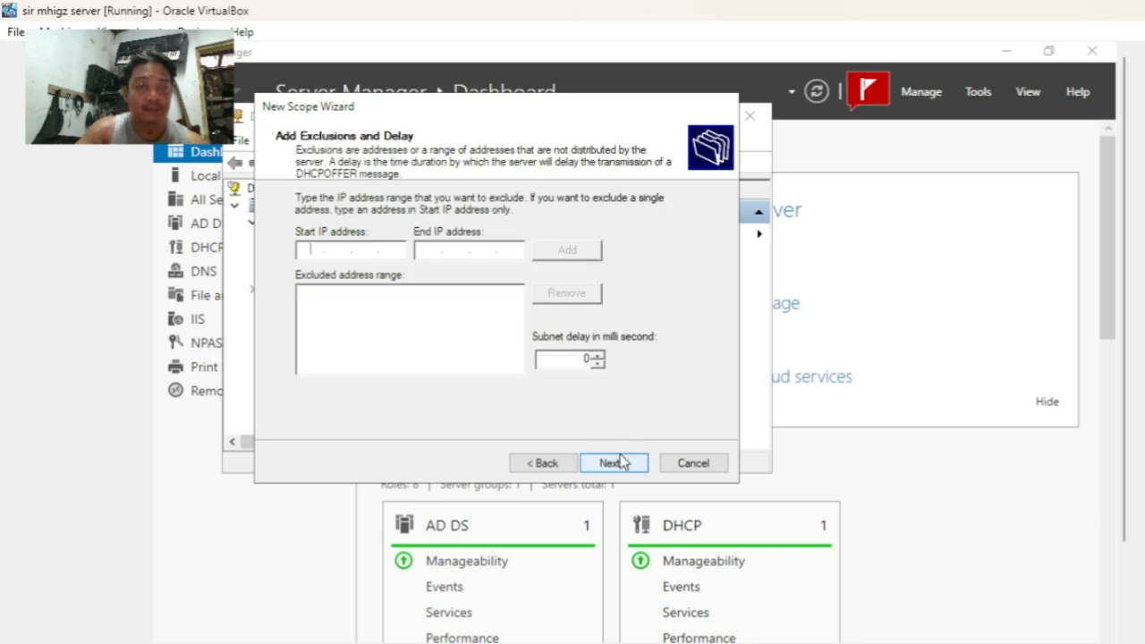
left_click(322, 253)
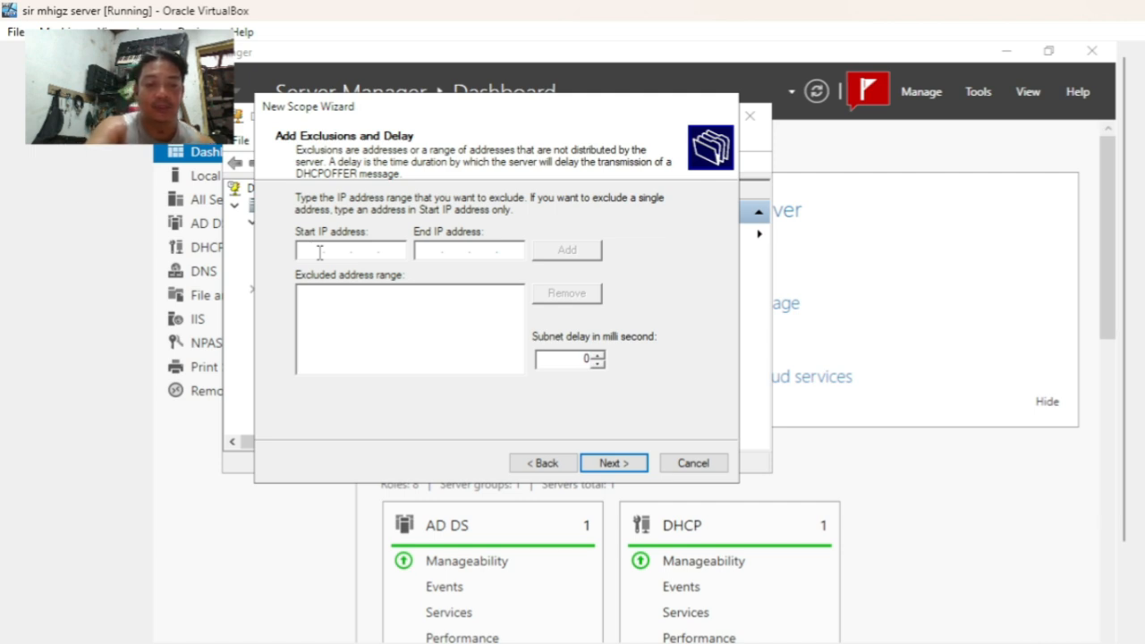
type("192 . ")
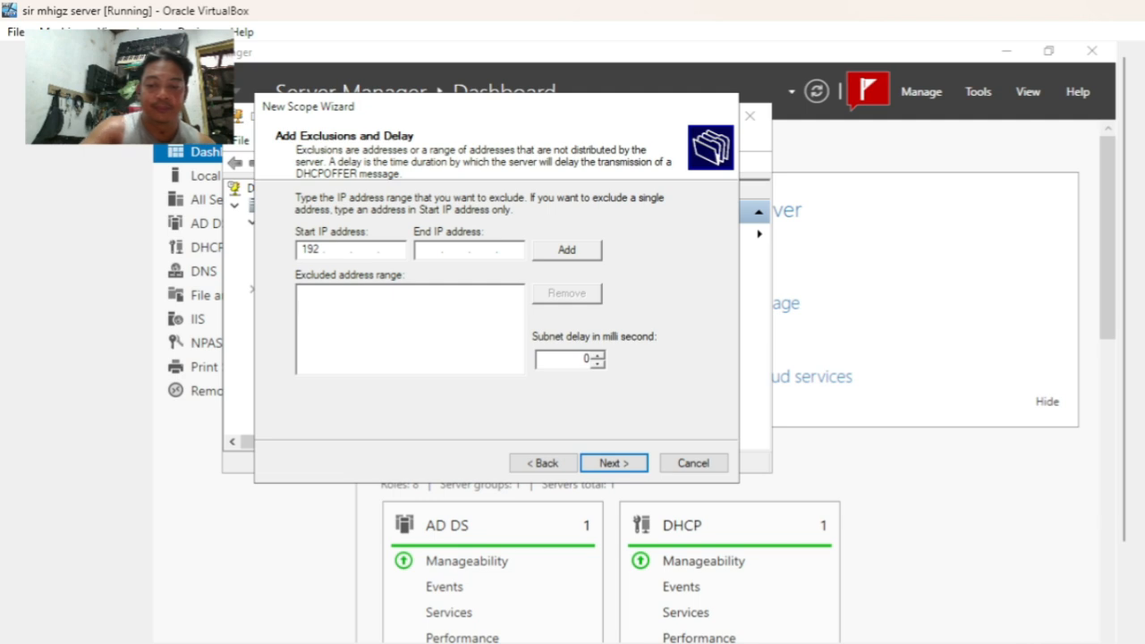
type("1")
type("68 . ")
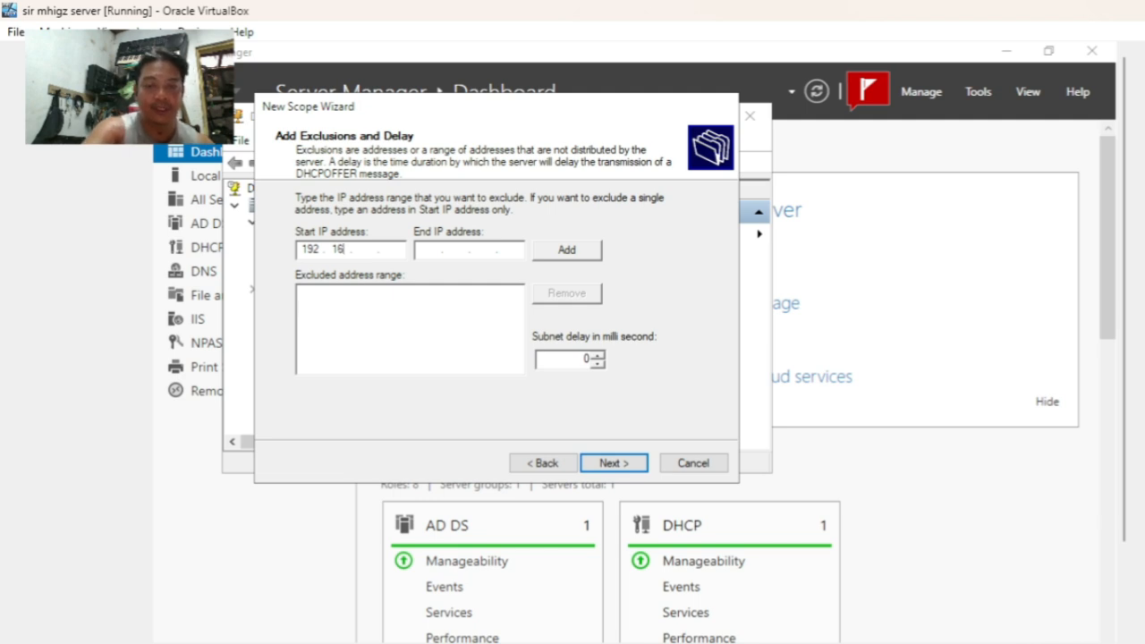
type("0 . 1")
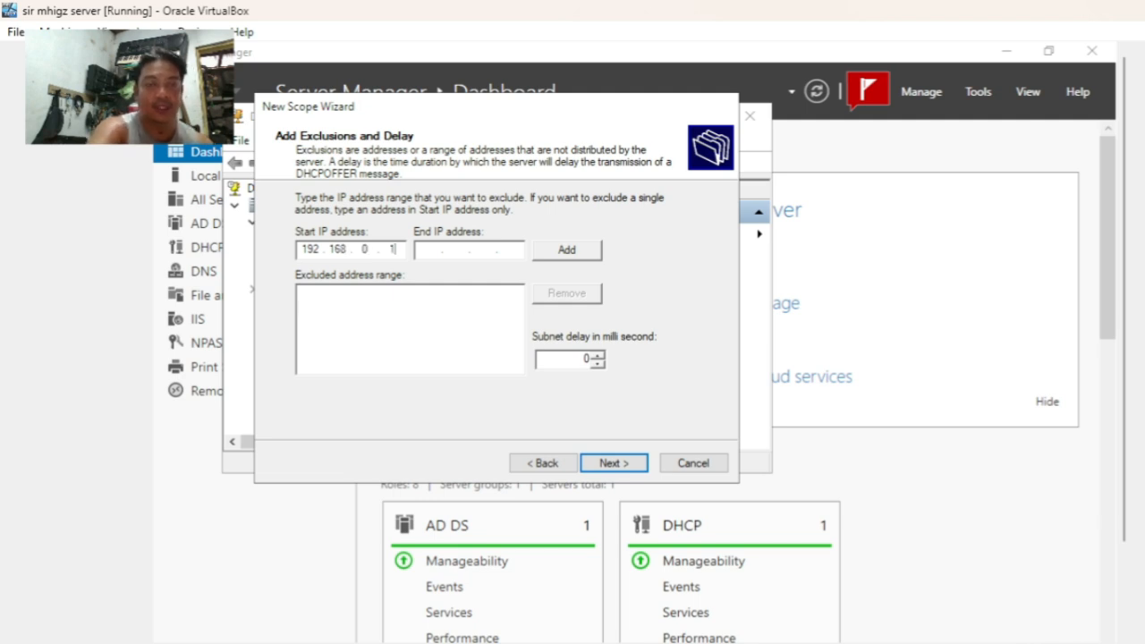
left_click(430, 249)
type("192 . . .")
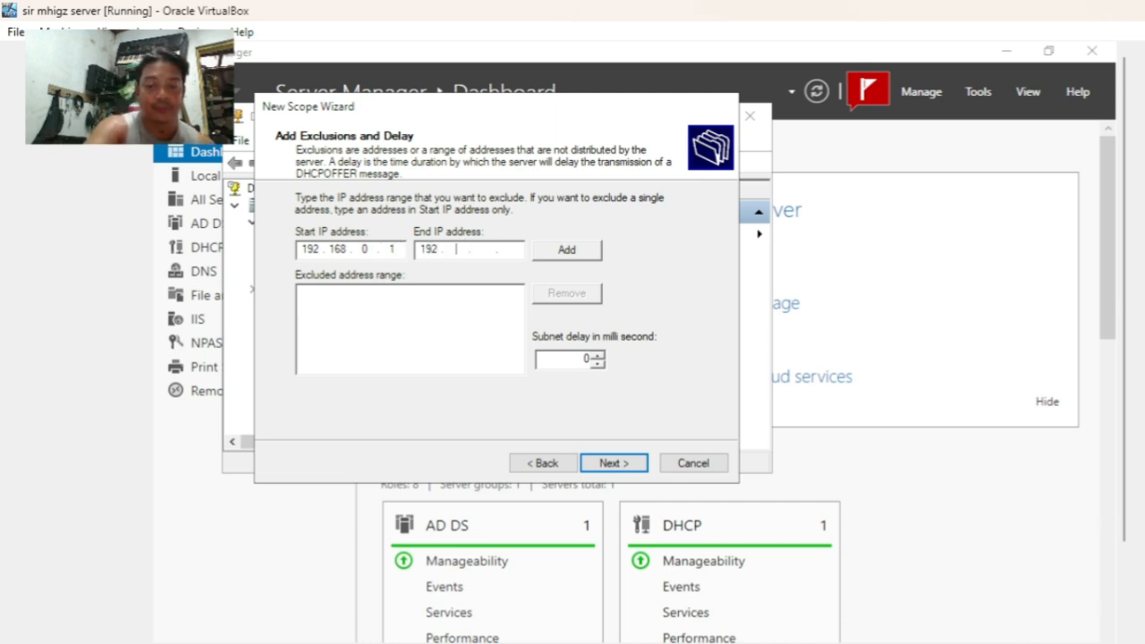
type("168")
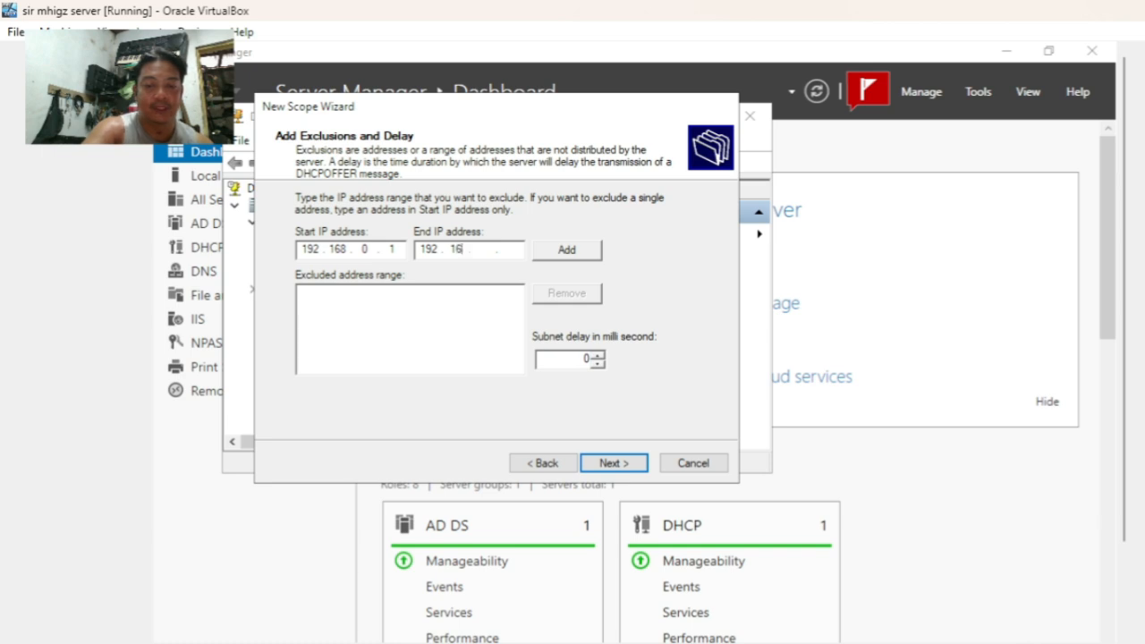
type("0")
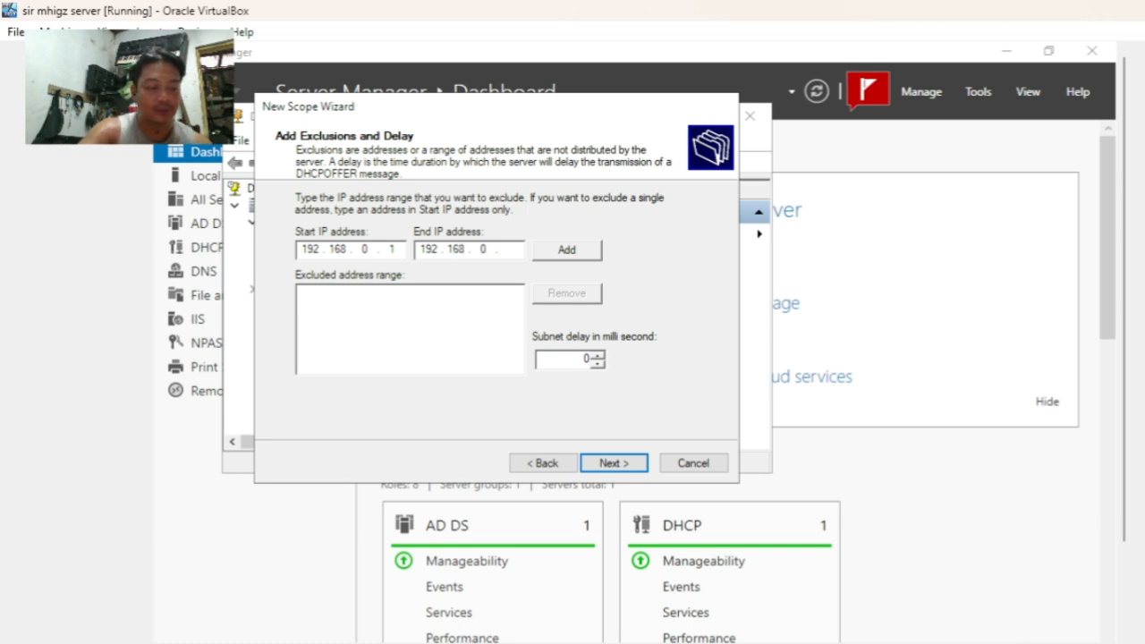
type(".1")
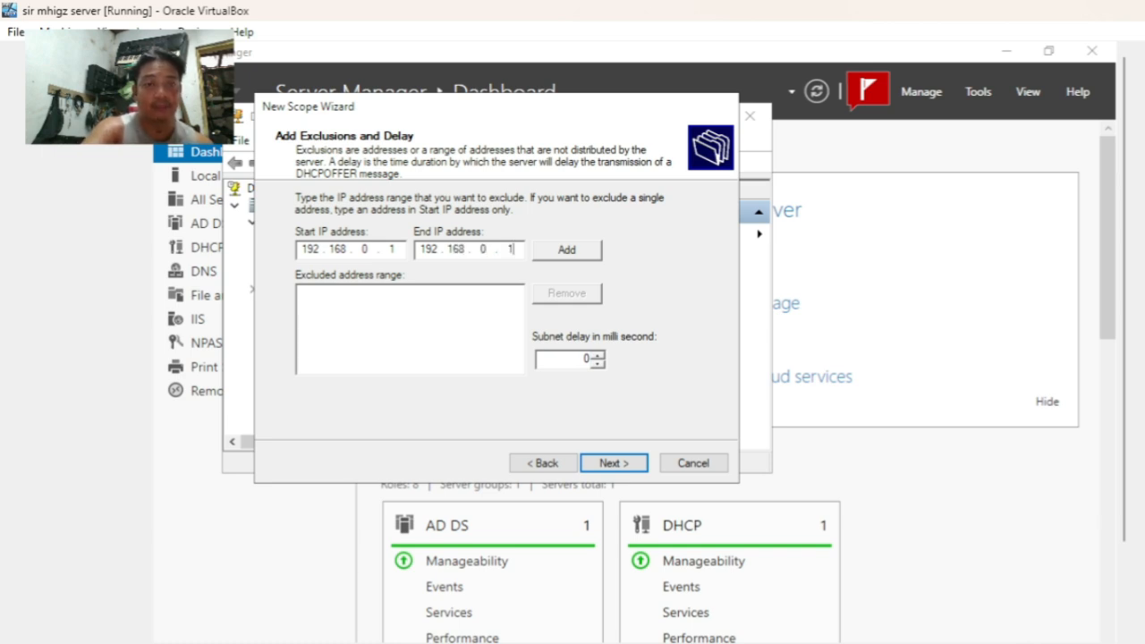
type("5")
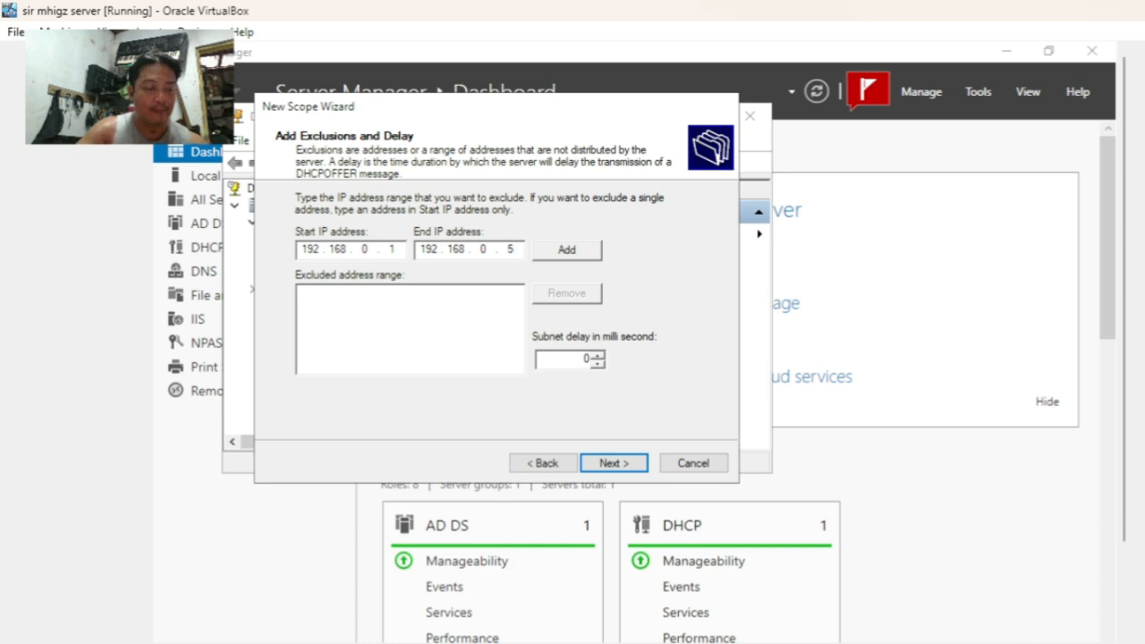
left_click(582, 255)
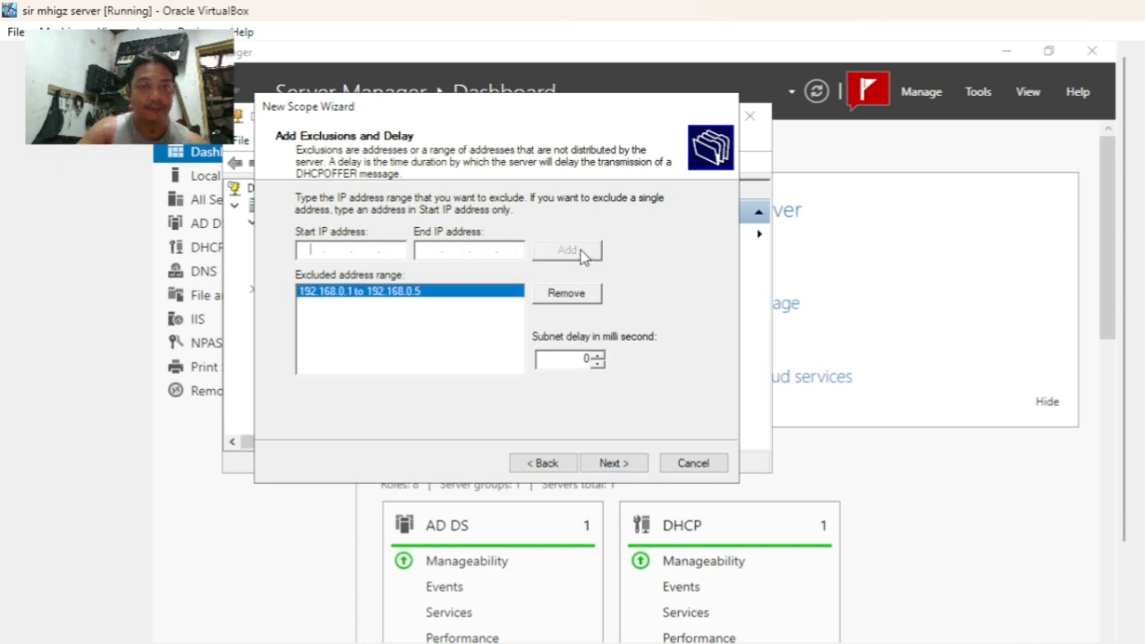
left_click(618, 466)
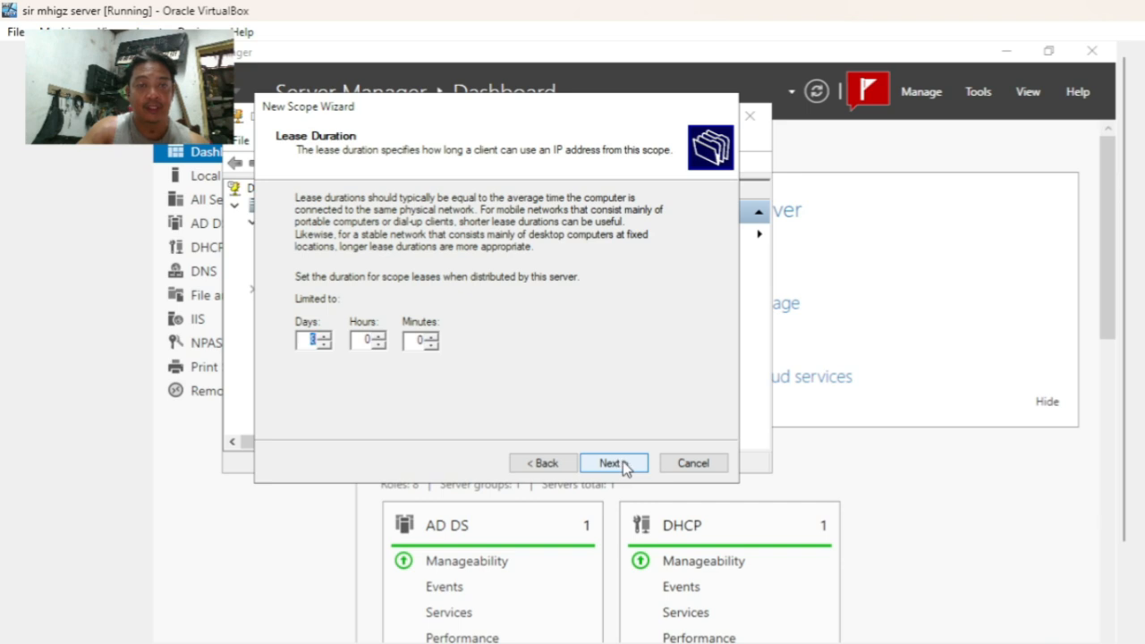
- Keep the default lease, choose to configure options now, and set router 192.168.0.1
left_click(621, 466)
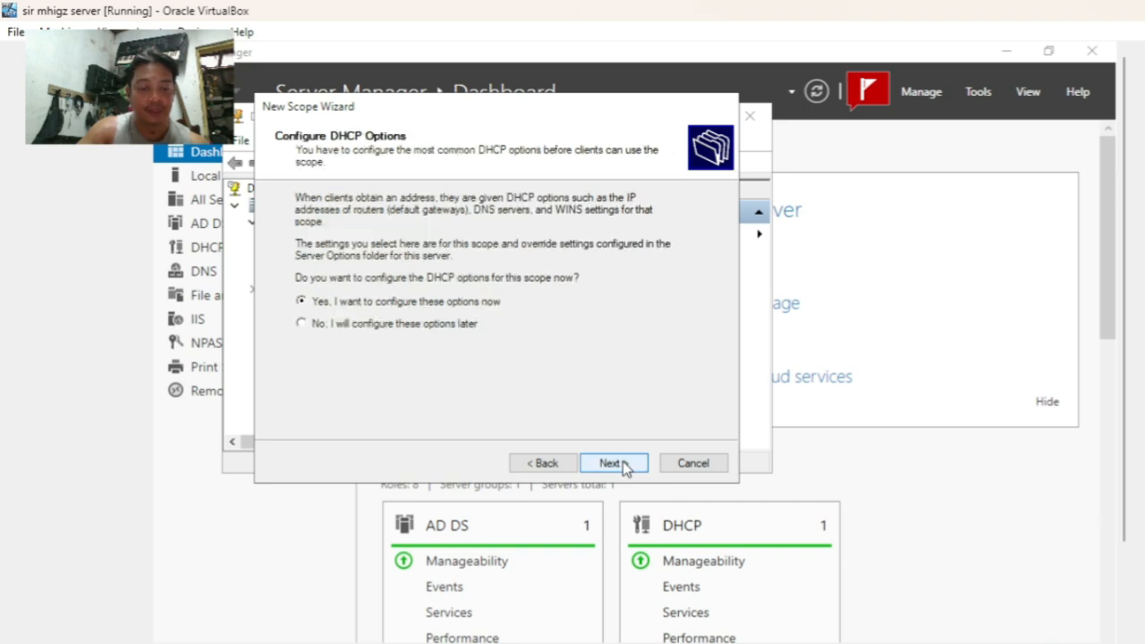
left_click(624, 466)
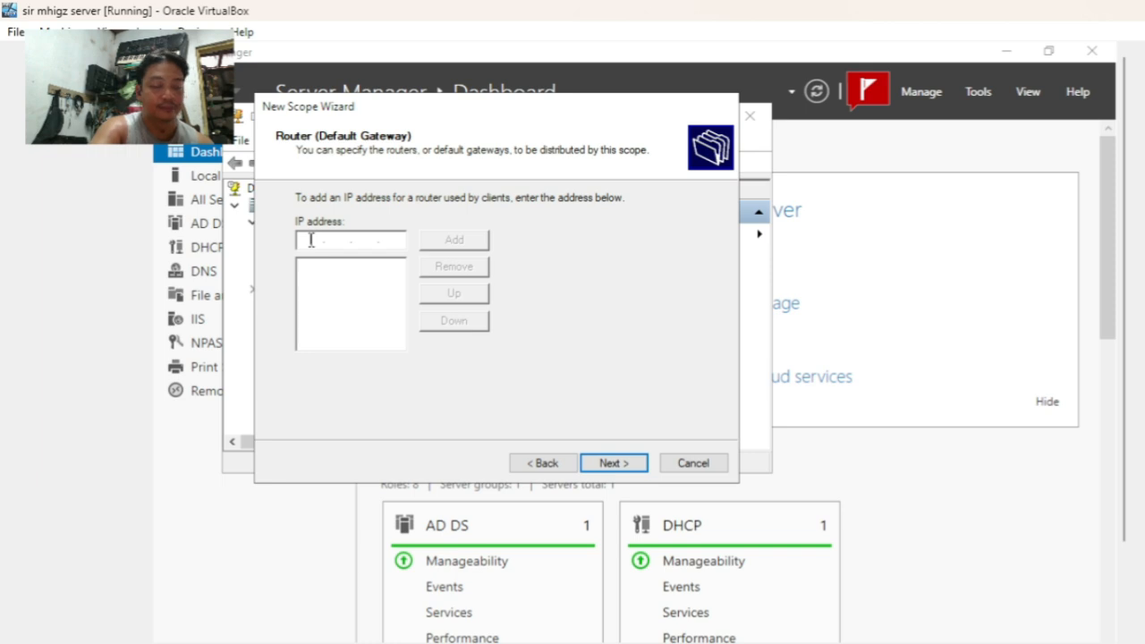
type("192 . . .")
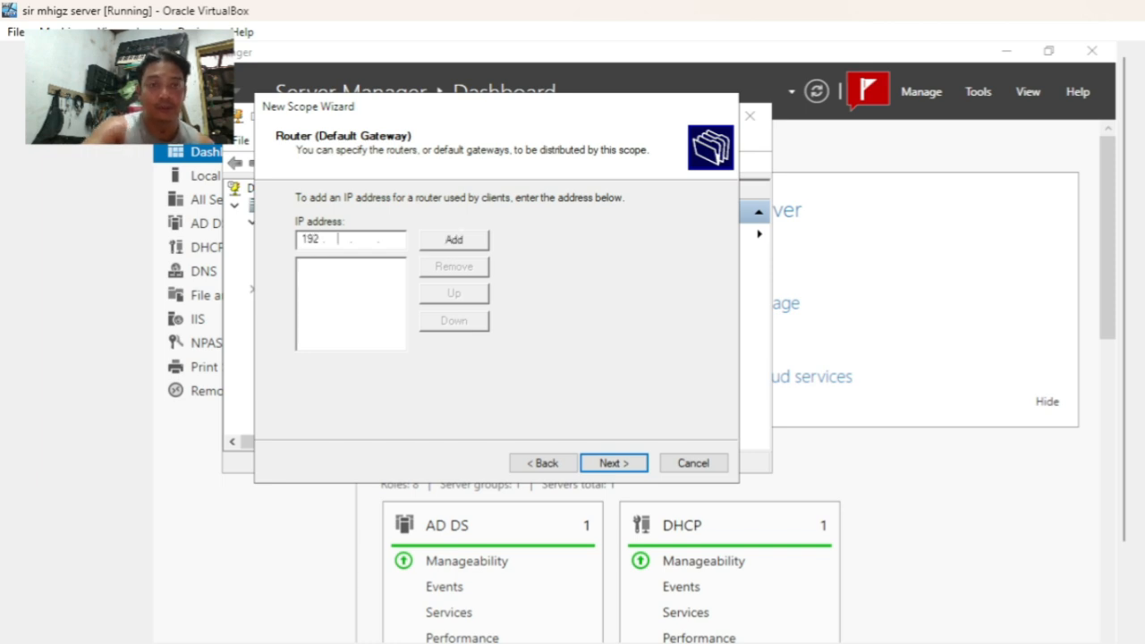
type("168")
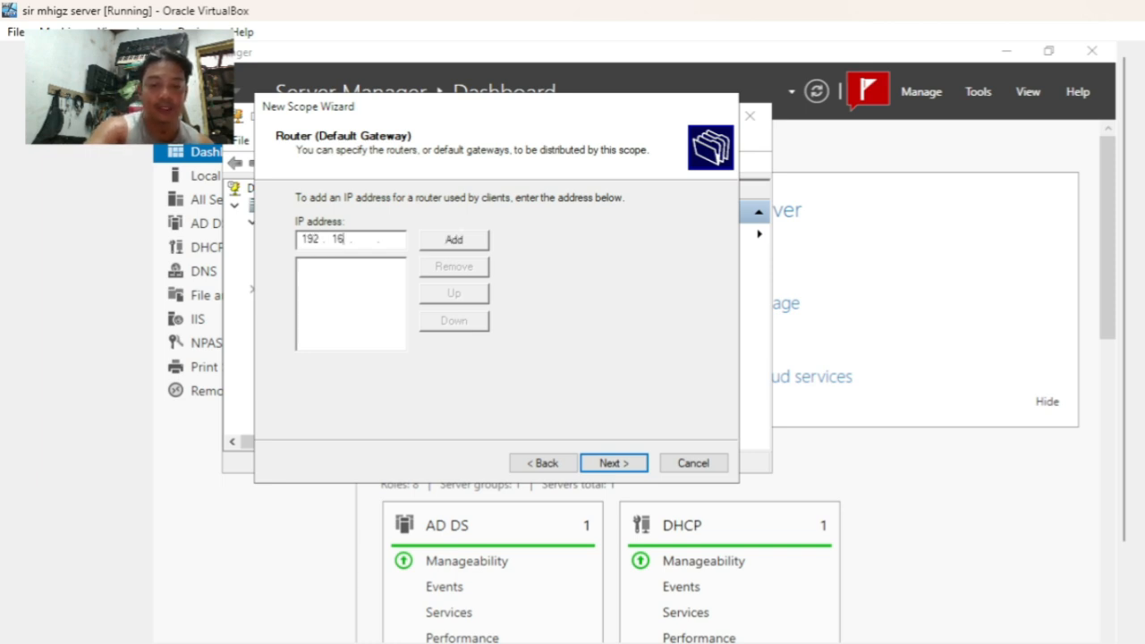
type("0 ")
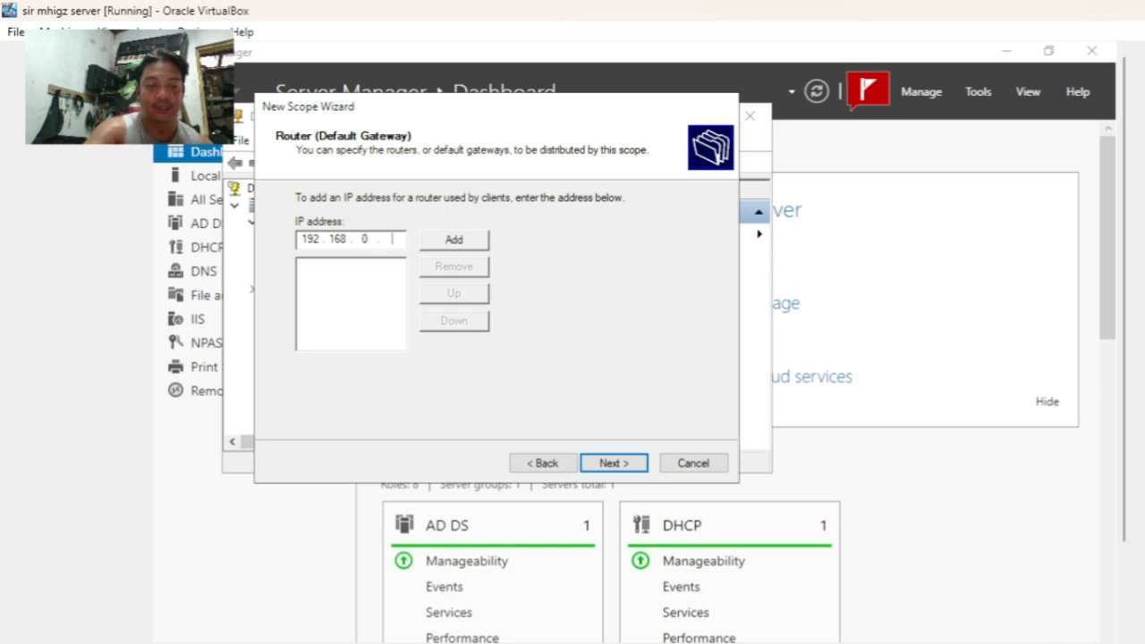
type("1")
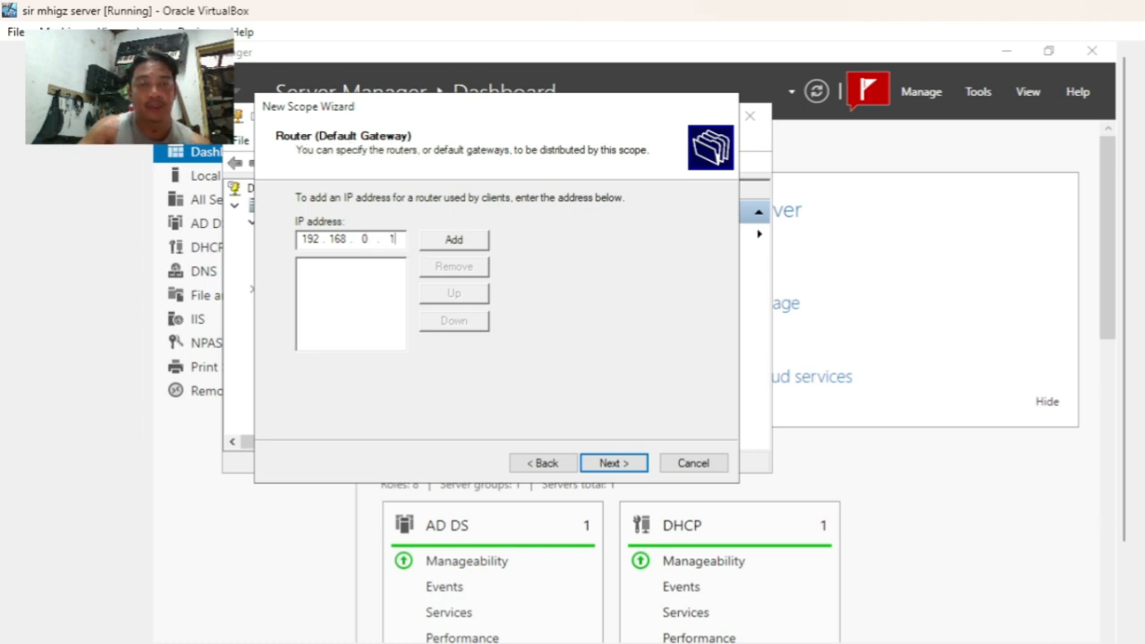
left_click(605, 464)
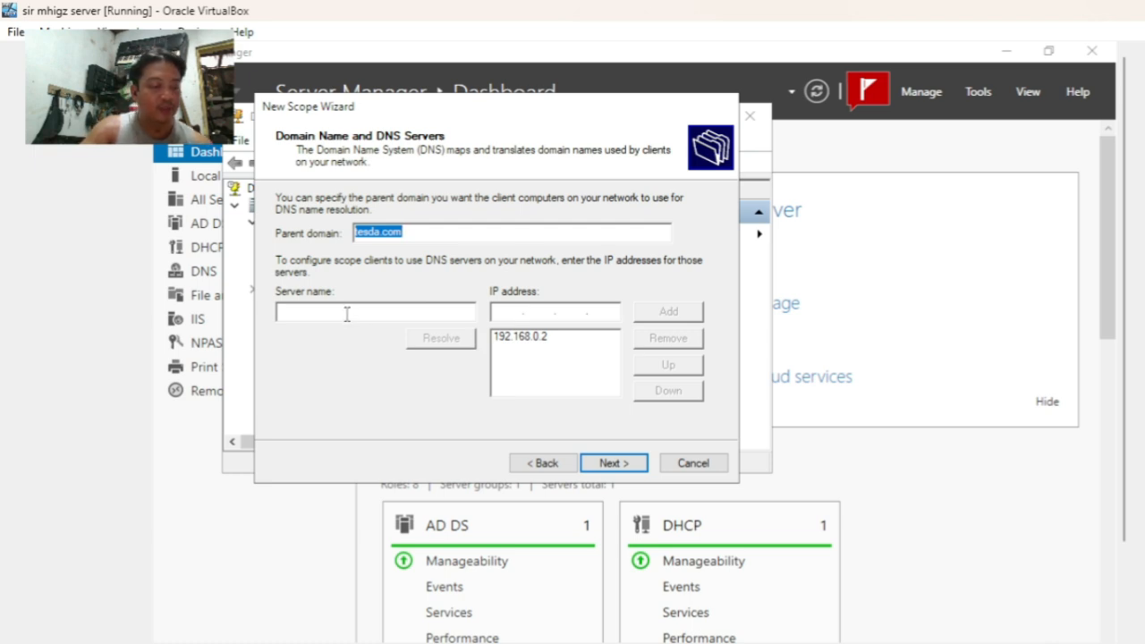
- Copy the parent domain tesda.com into the DNS server name and resolve it to 192.168.0.2
right_click(394, 240)
left_click(458, 295)
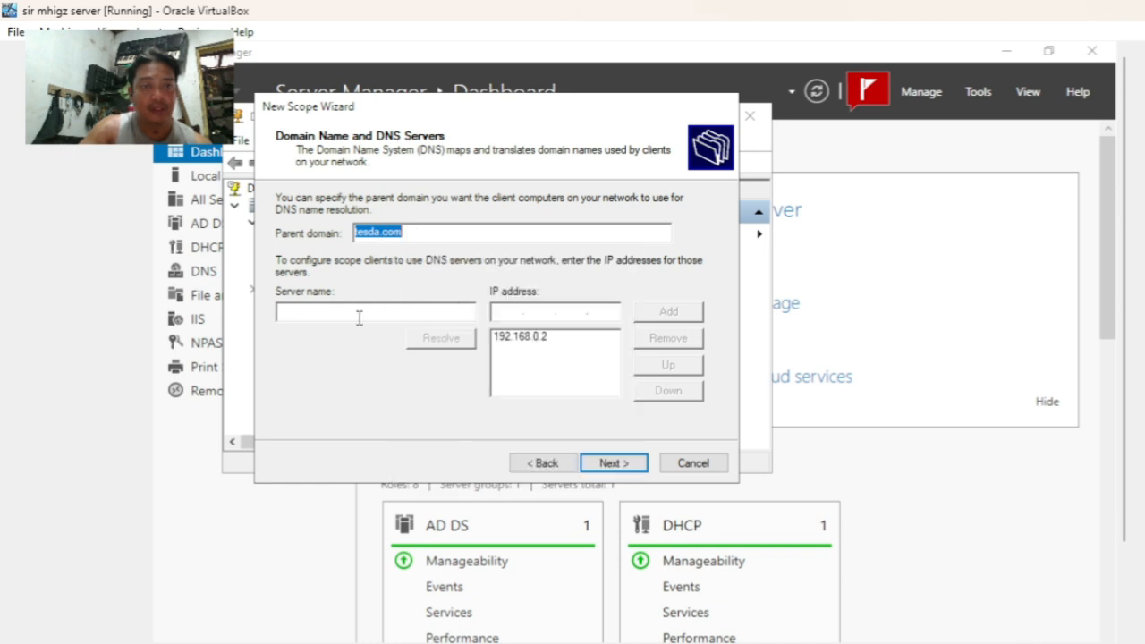
left_click(359, 313)
right_click(359, 313)
left_click(429, 404)
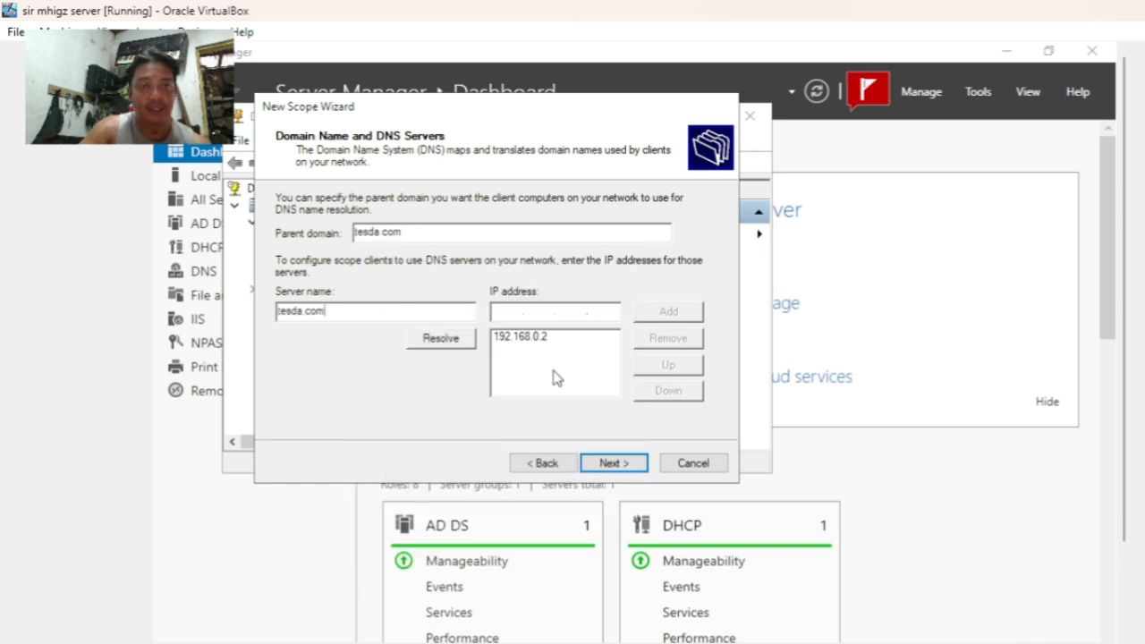
left_click(454, 345)
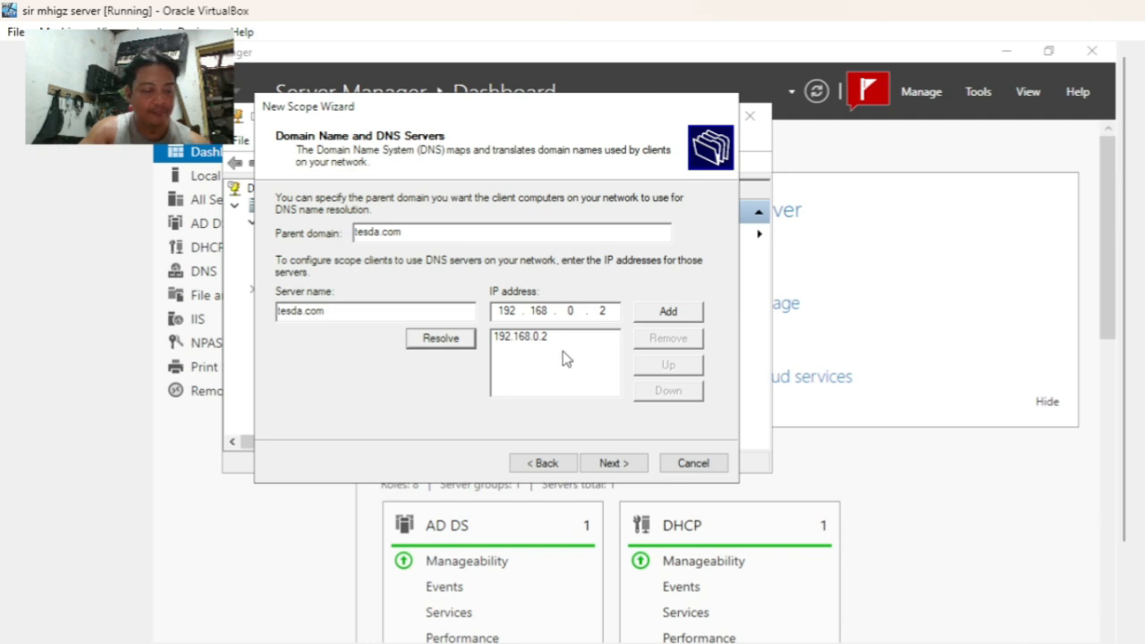
left_click(626, 467)
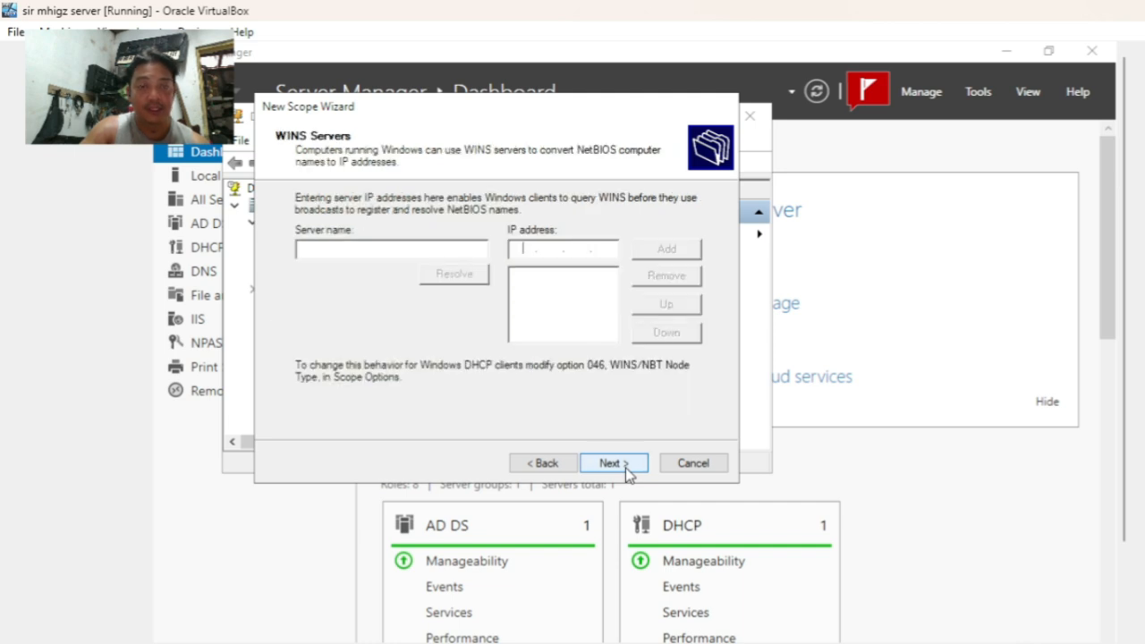
- Paste tesda.com as the WINS server name, resolve it, and add 192.168.0.2 to the list
right_click(366, 251)
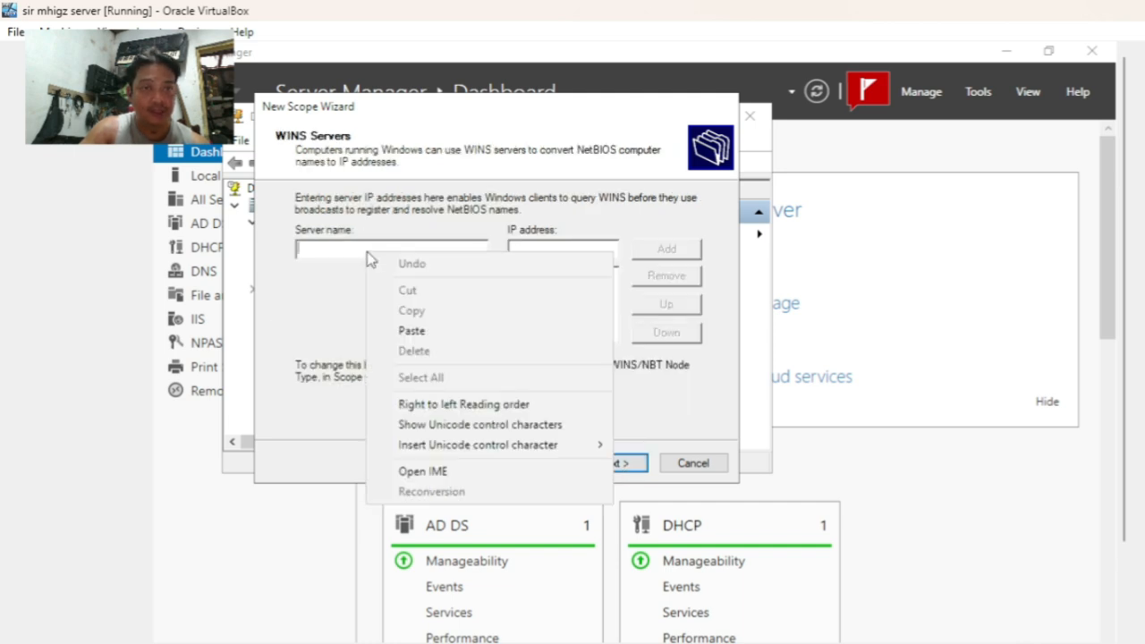
left_click(428, 332)
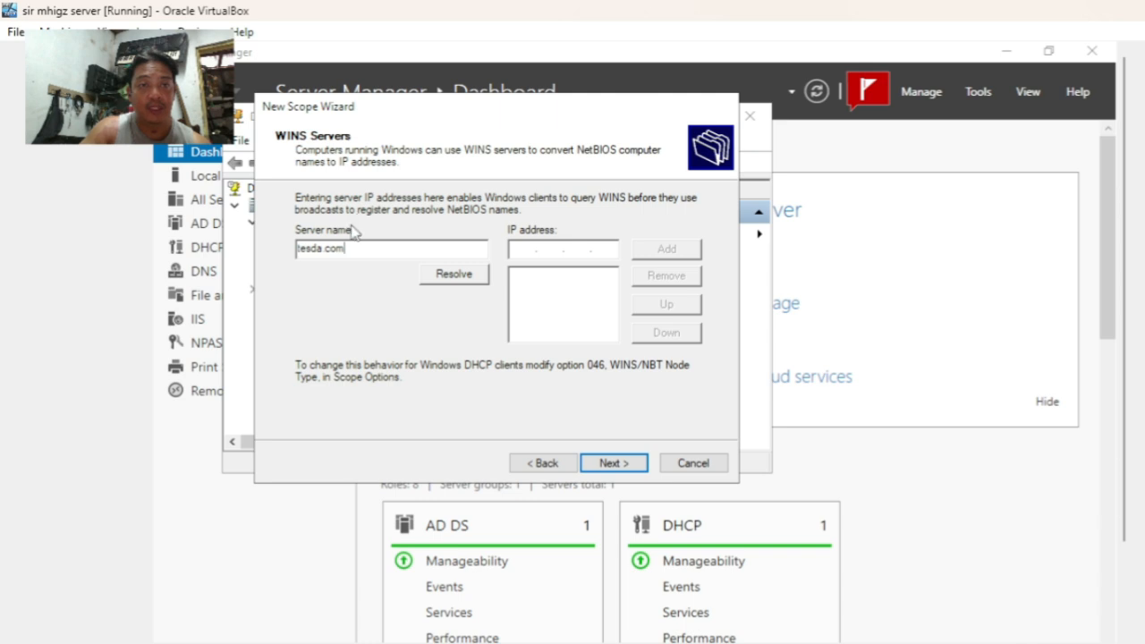
left_click(457, 277)
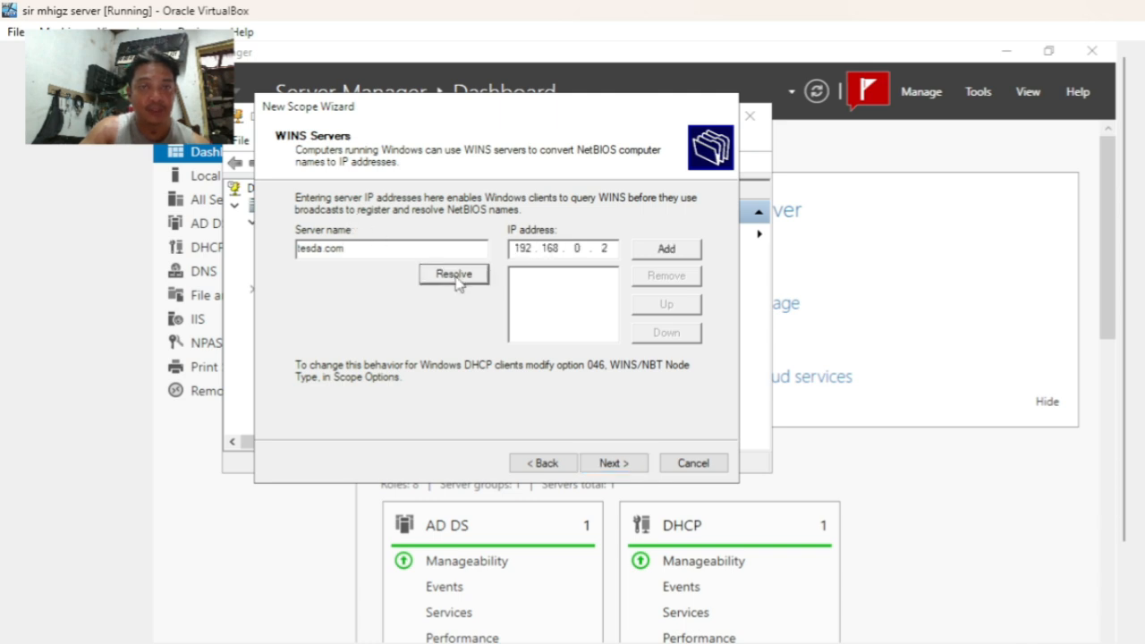
left_click(696, 255)
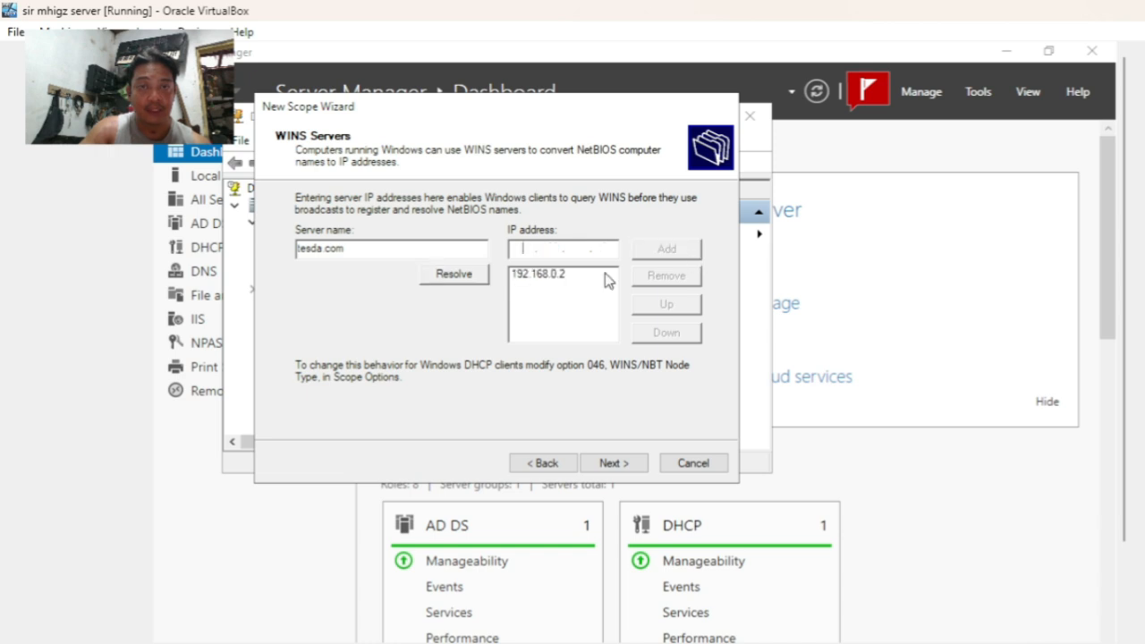
- Complete the New Scope Wizard with the scope activated now
left_click(623, 472)
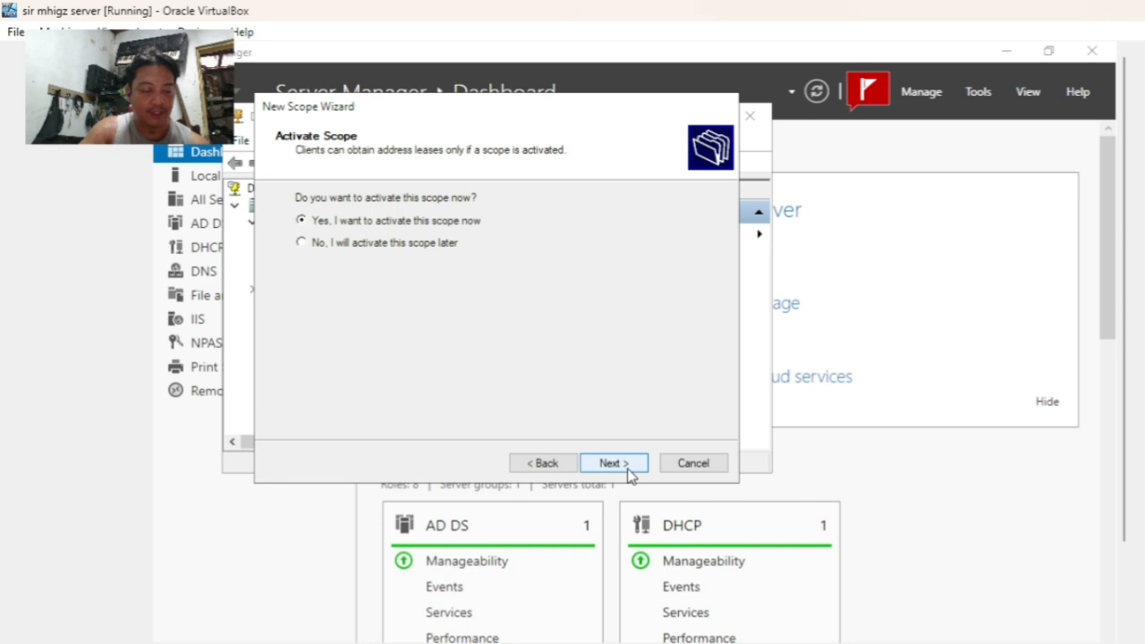
left_click(614, 464)
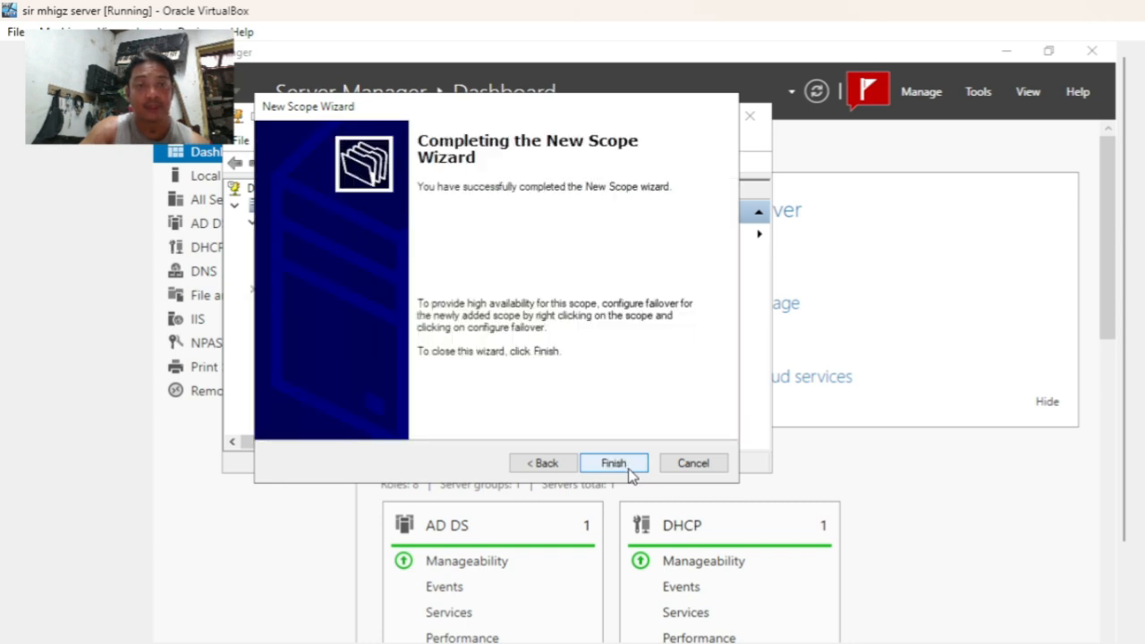
left_click(613, 464)
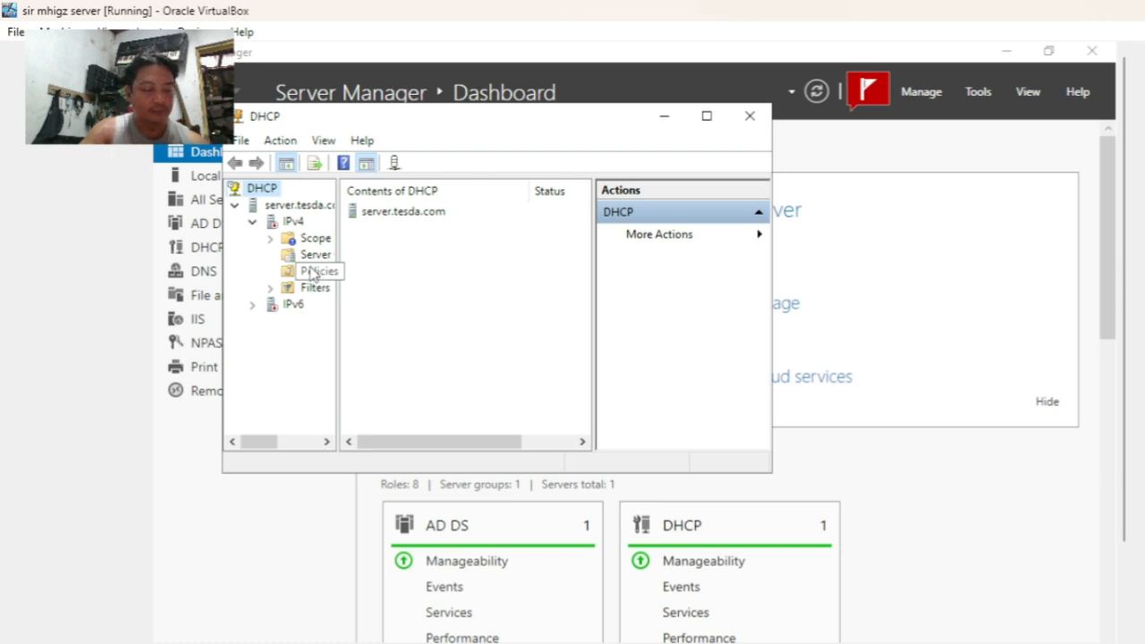
- Refresh the IPv4 node and server.tesda.com, then expand IPv4 to show the new scope
right_click(293, 227)
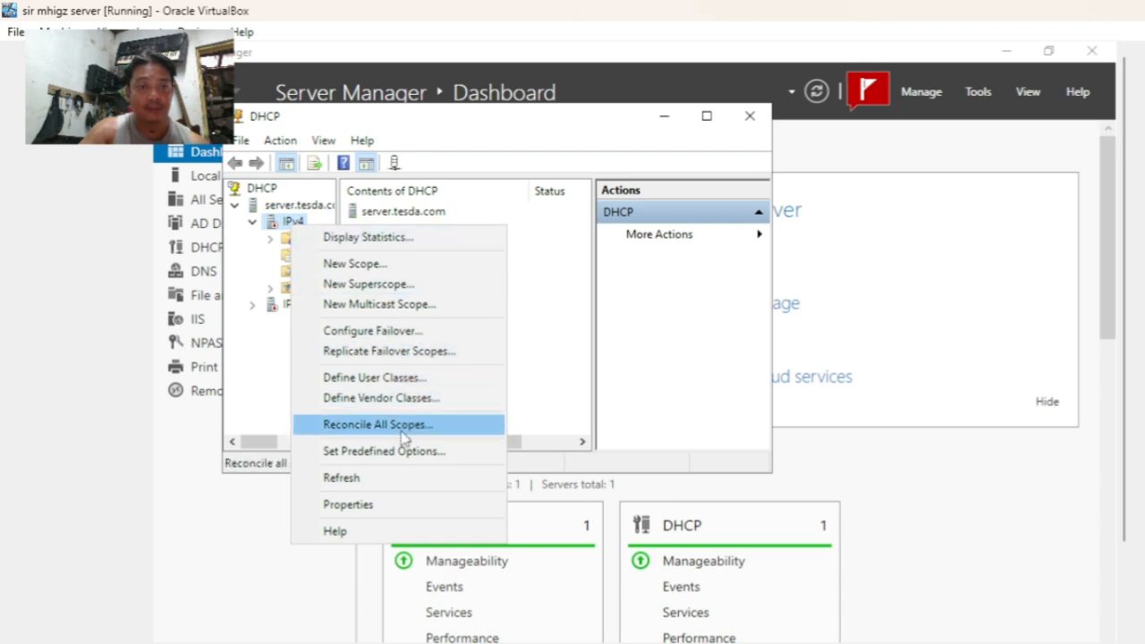
left_click(378, 481)
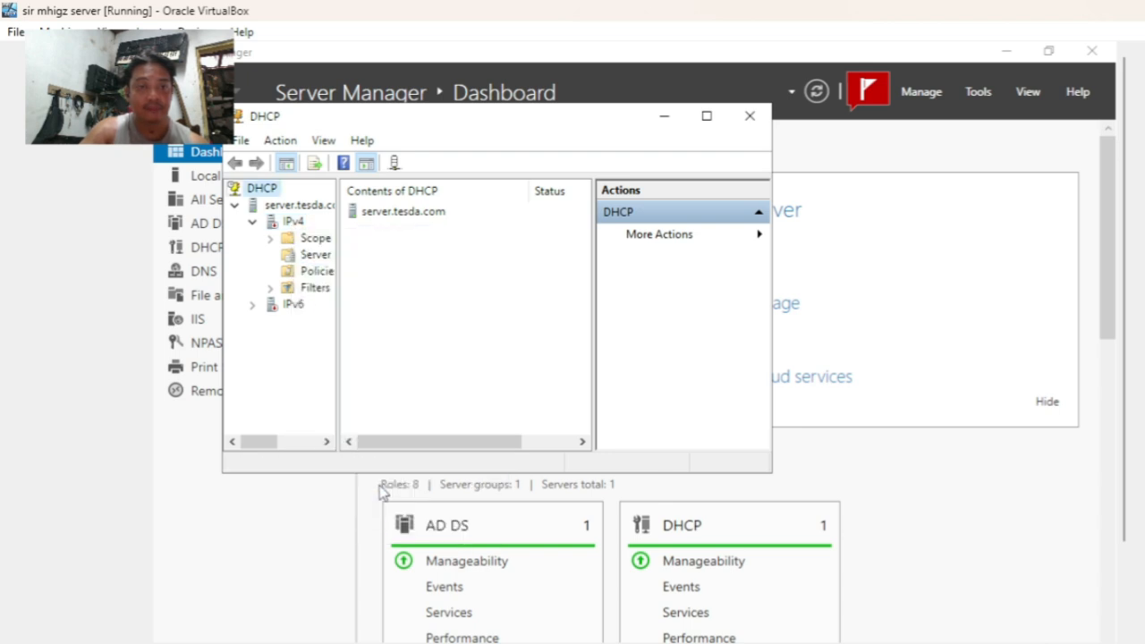
right_click(374, 217)
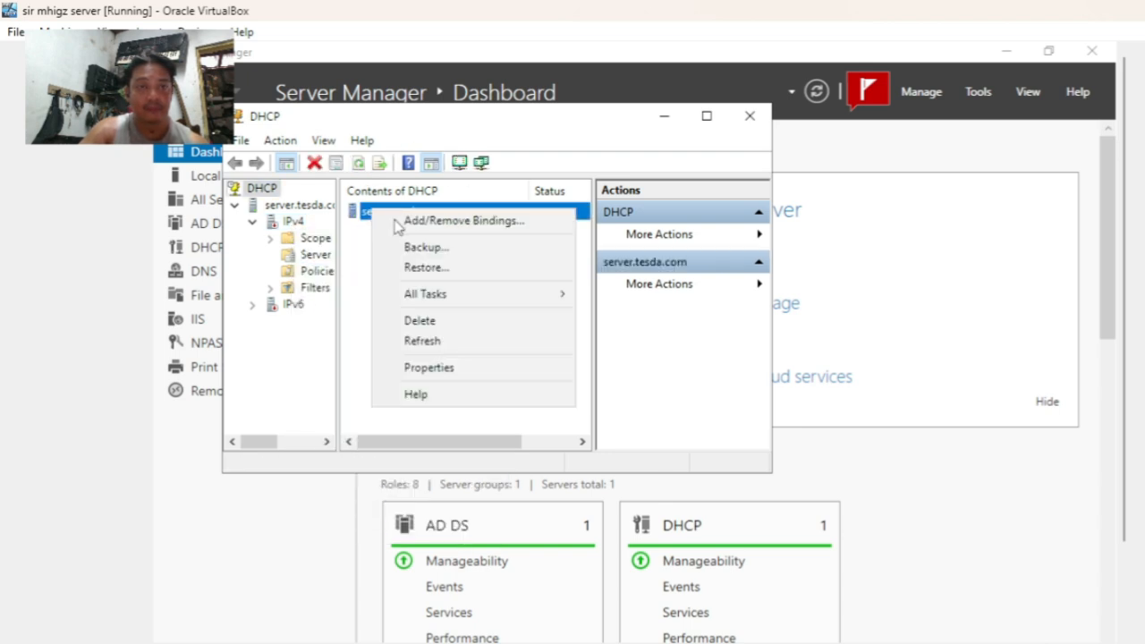
left_click(443, 345)
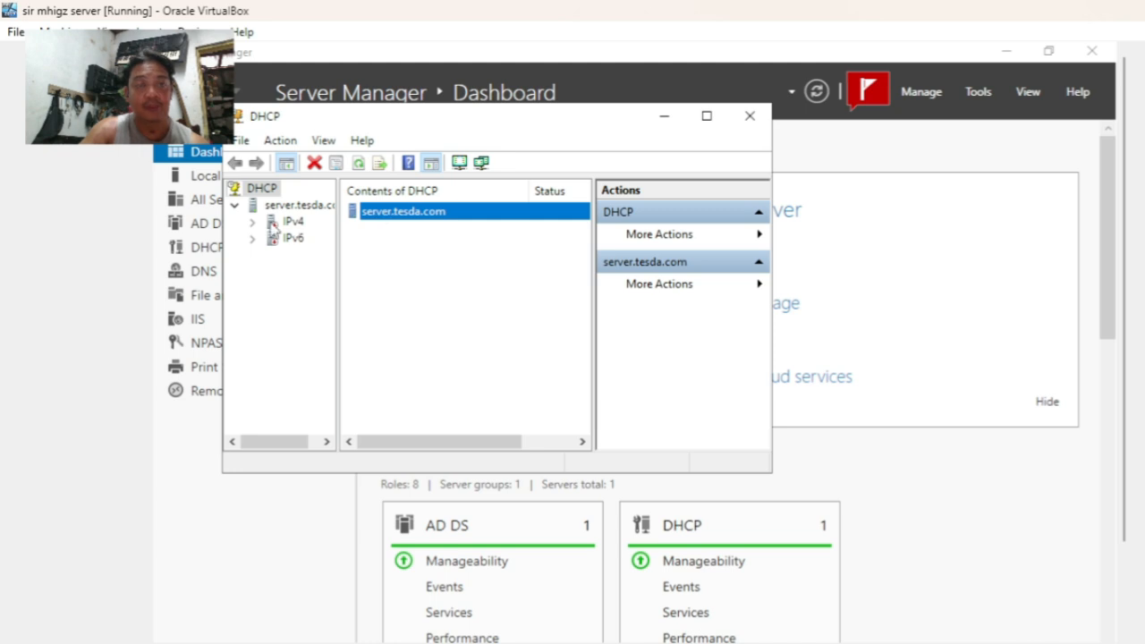
left_click(253, 221)
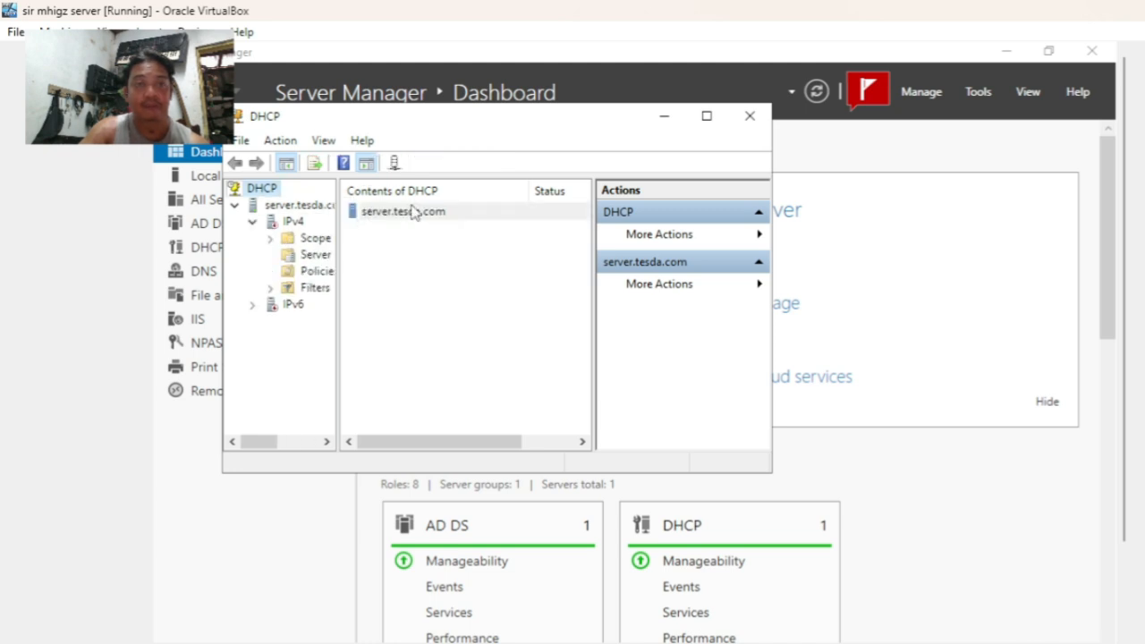